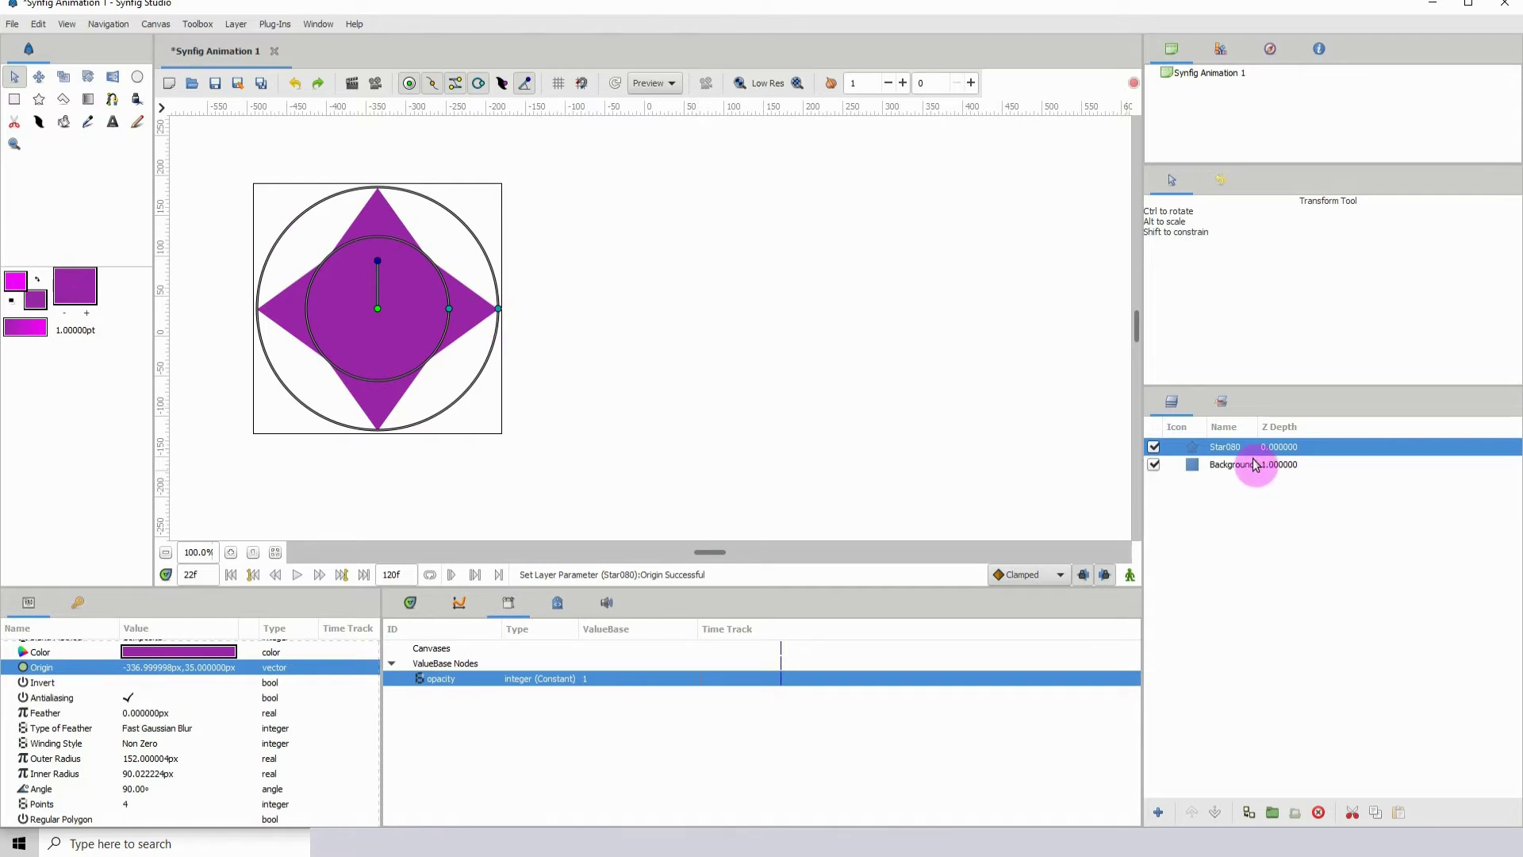
Enlarge the Params panel to show Star080's full parameter list and select its Color.
scroll(222, 745, "up", 2)
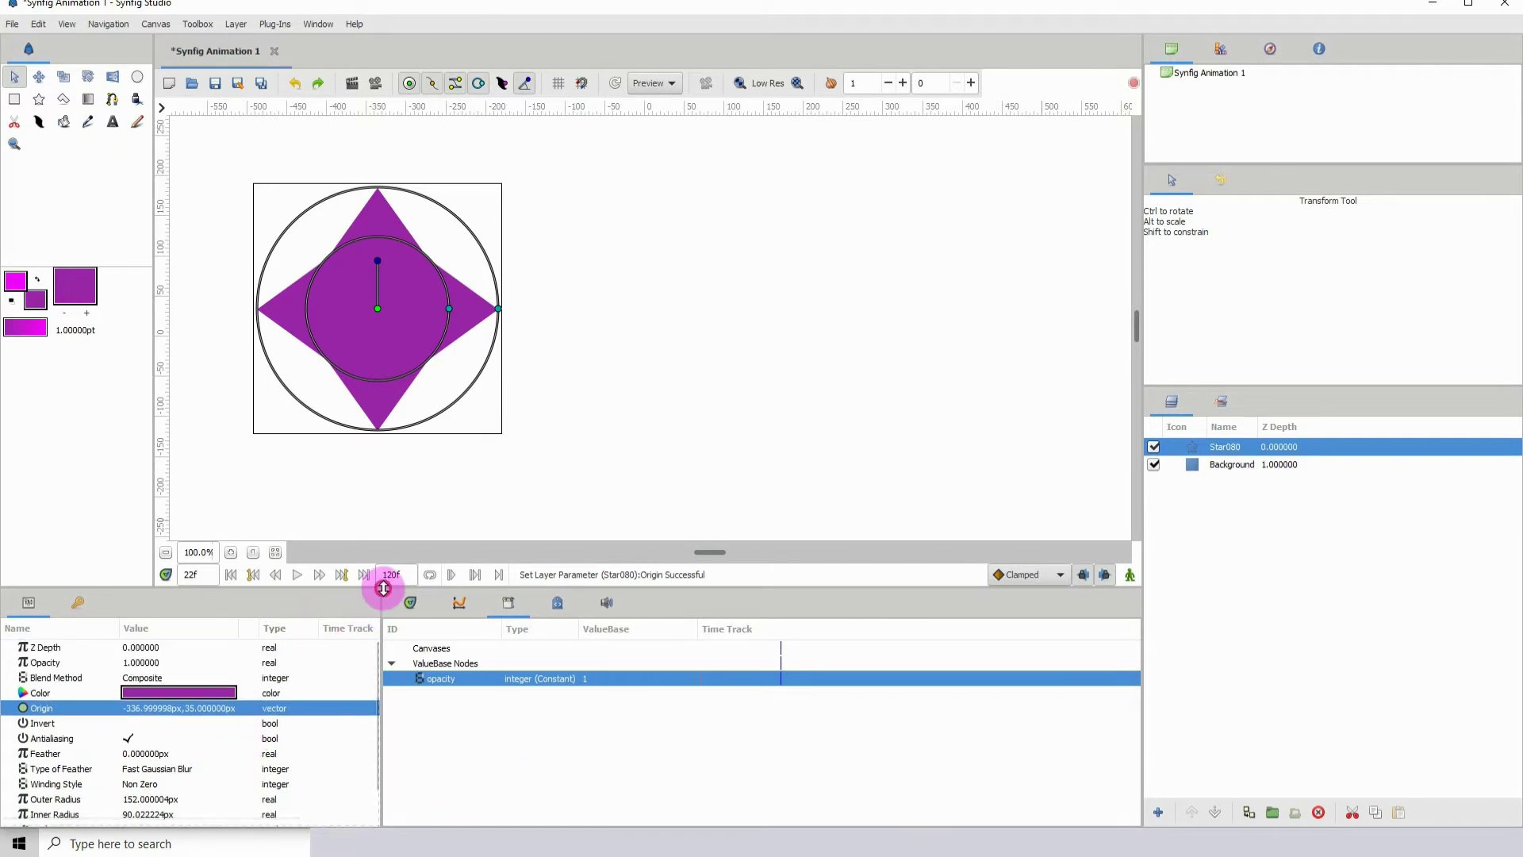
left_click_drag(383, 591, 388, 534)
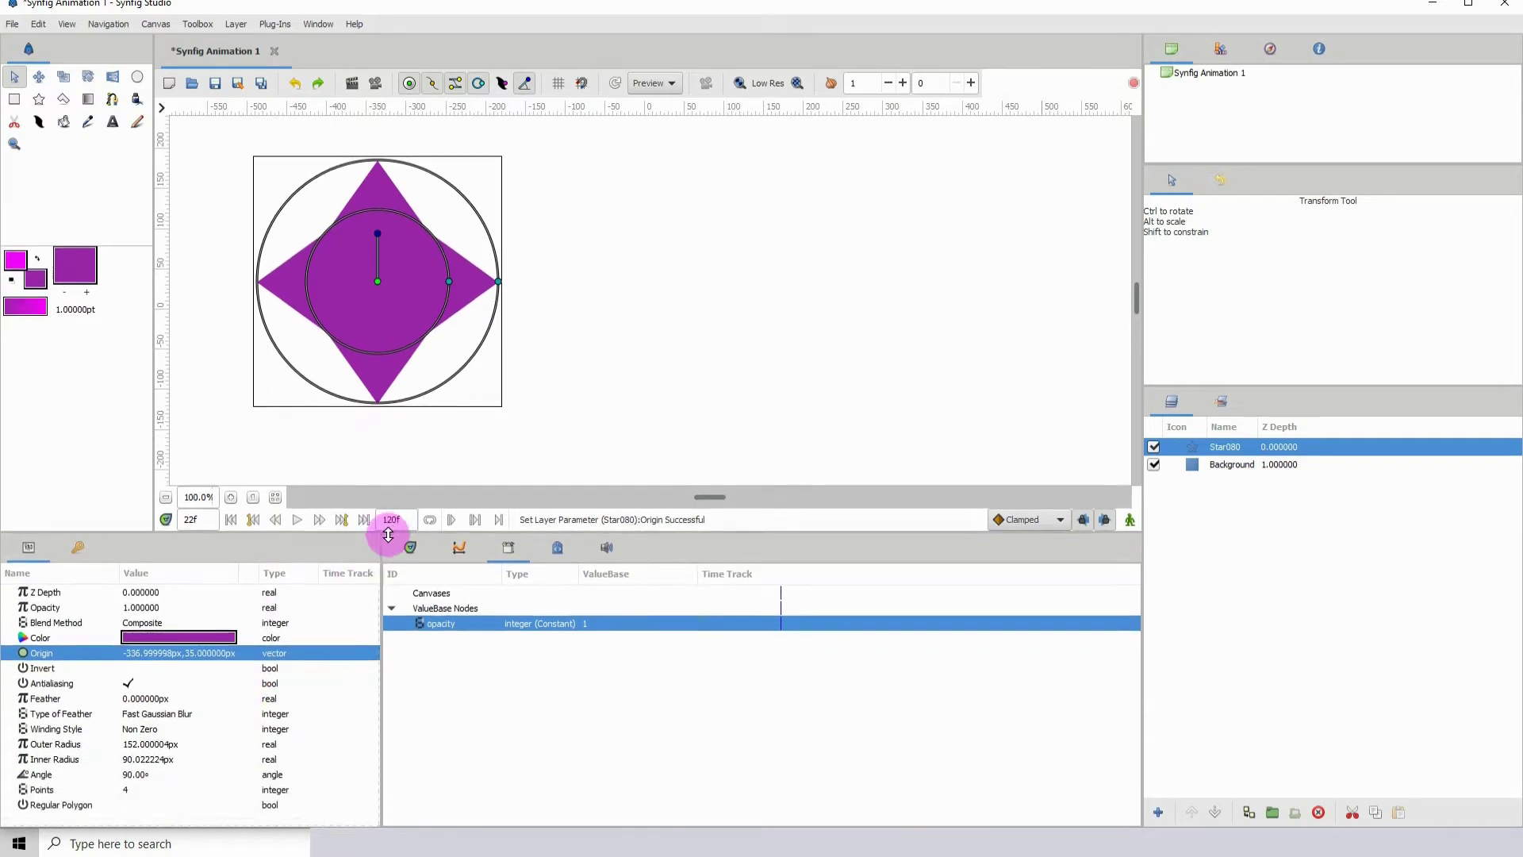
left_click(48, 639)
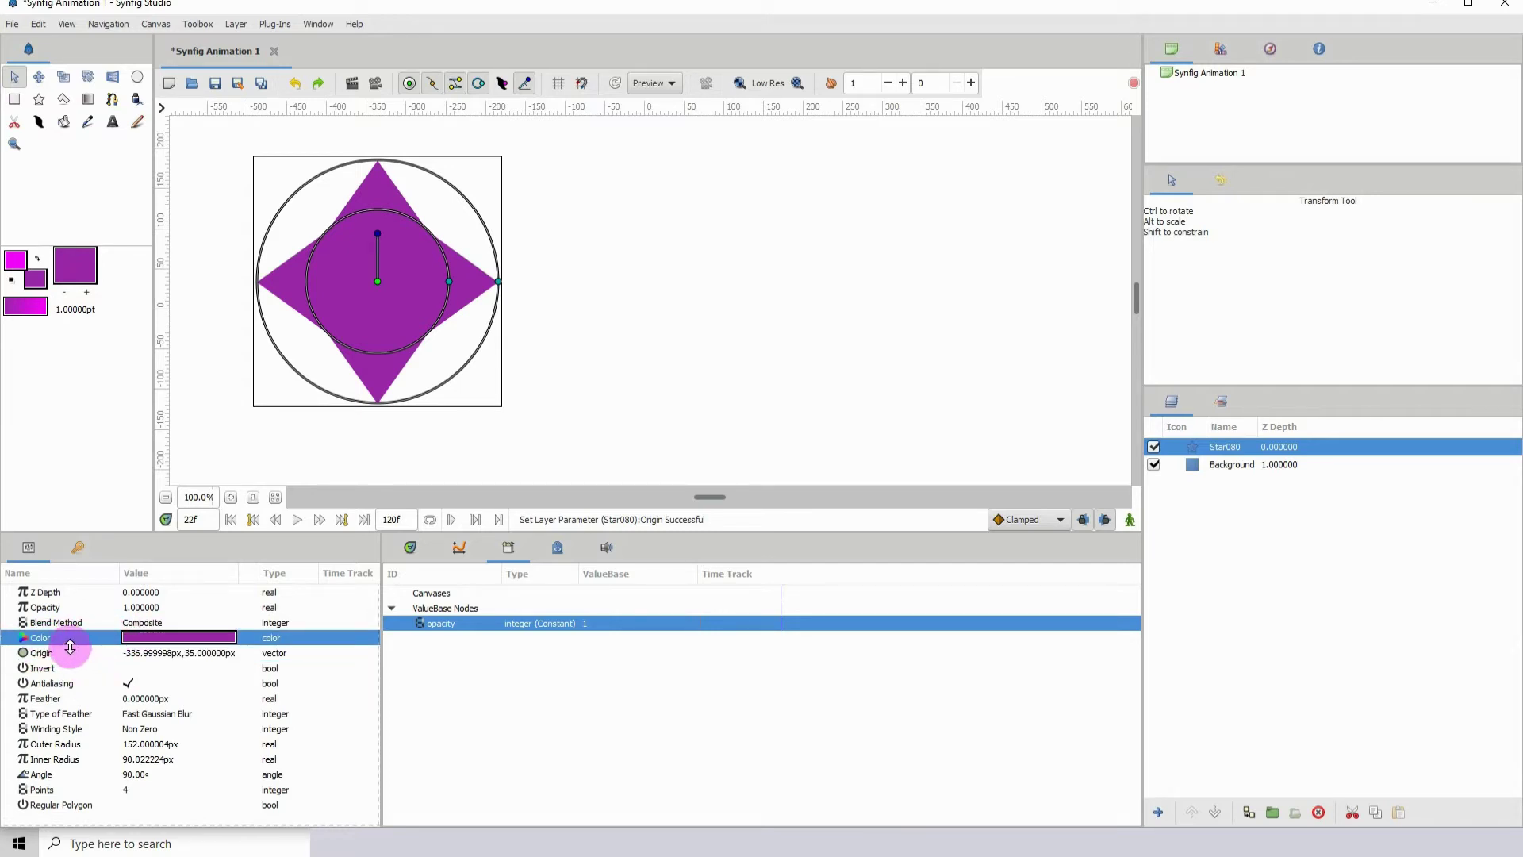
Convert Star080's Color parameter into a Radial Composite value.
right_click(85, 644)
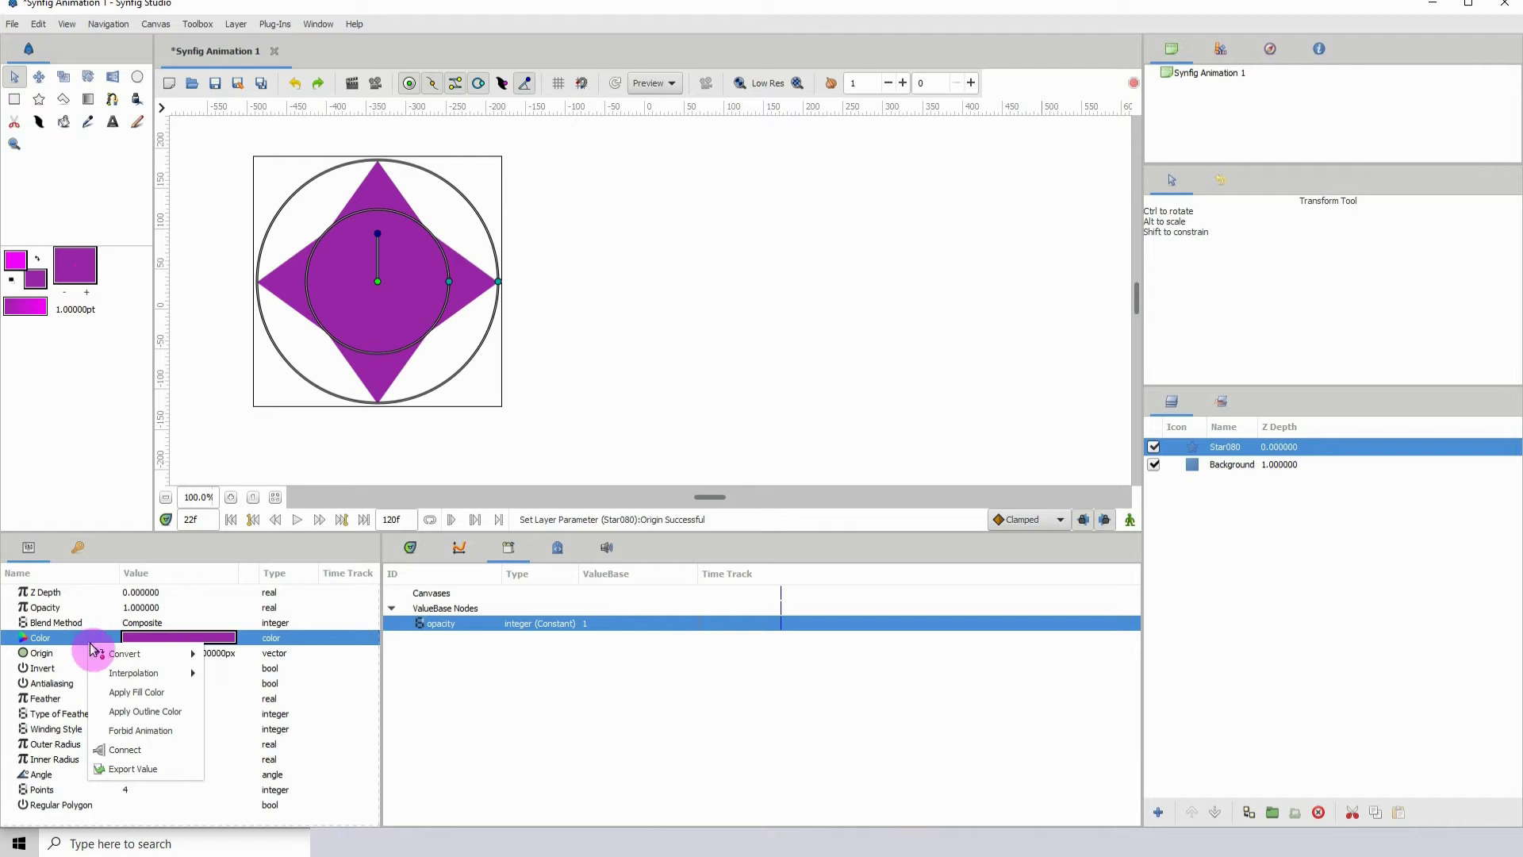
mouse_move(132, 660)
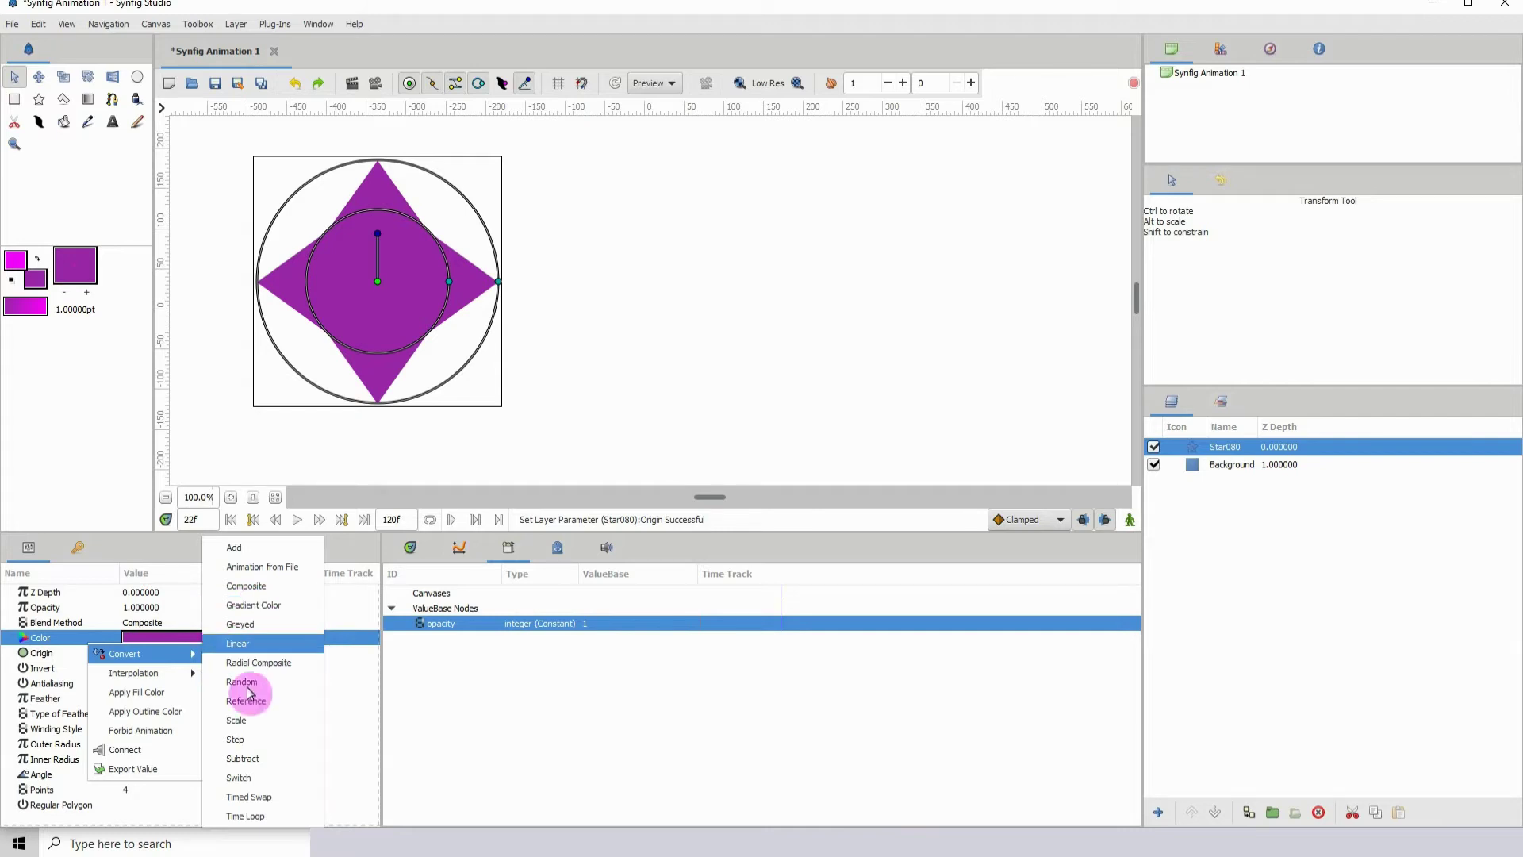
left_click(259, 663)
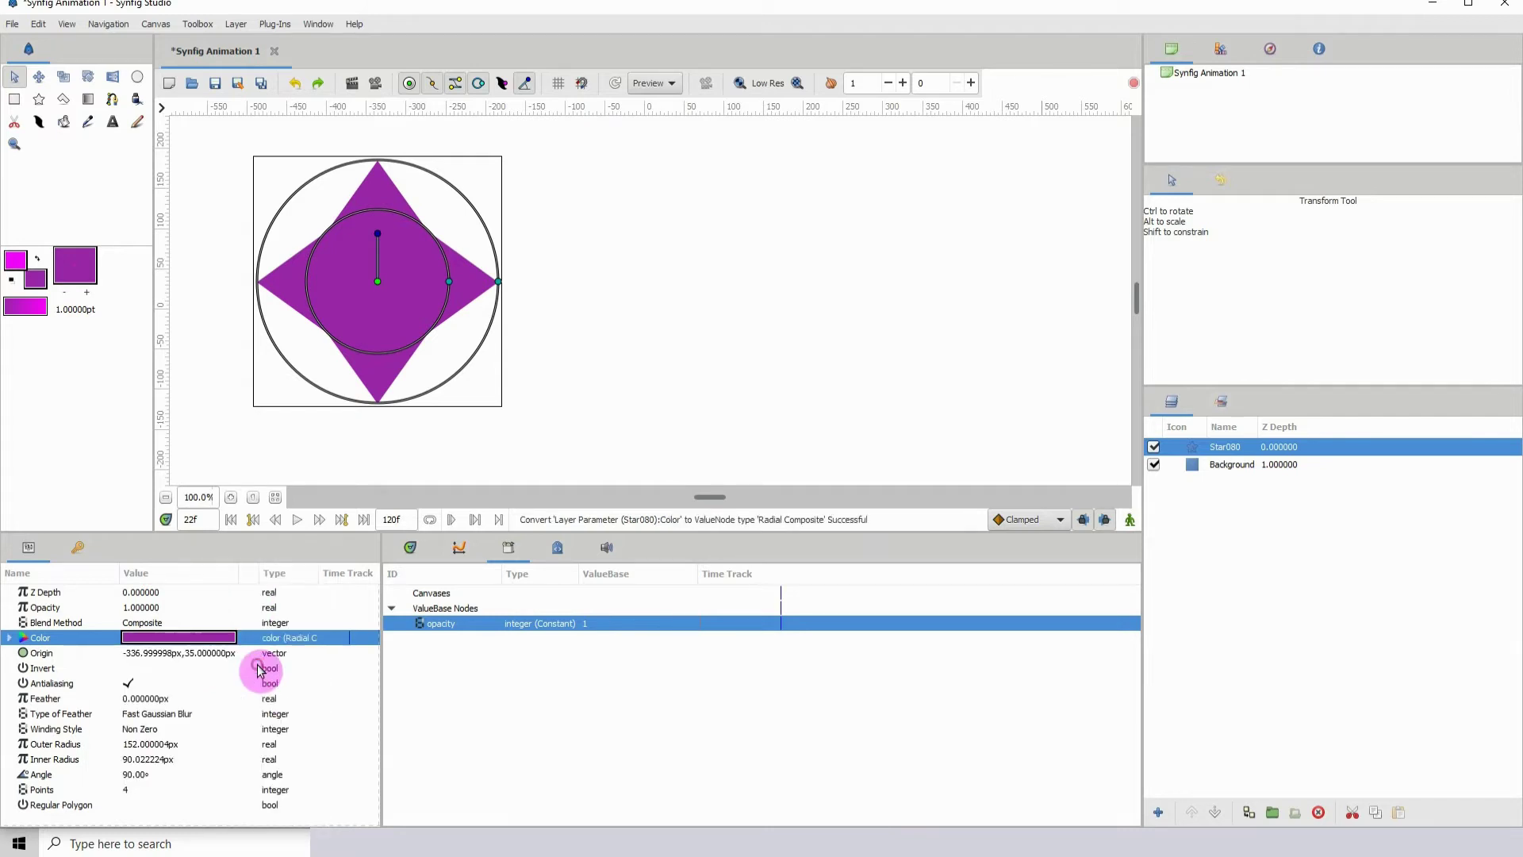
Expand the star's Color into Luma, Saturation, Hue and Saturation components and inspect each one.
left_click(9, 639)
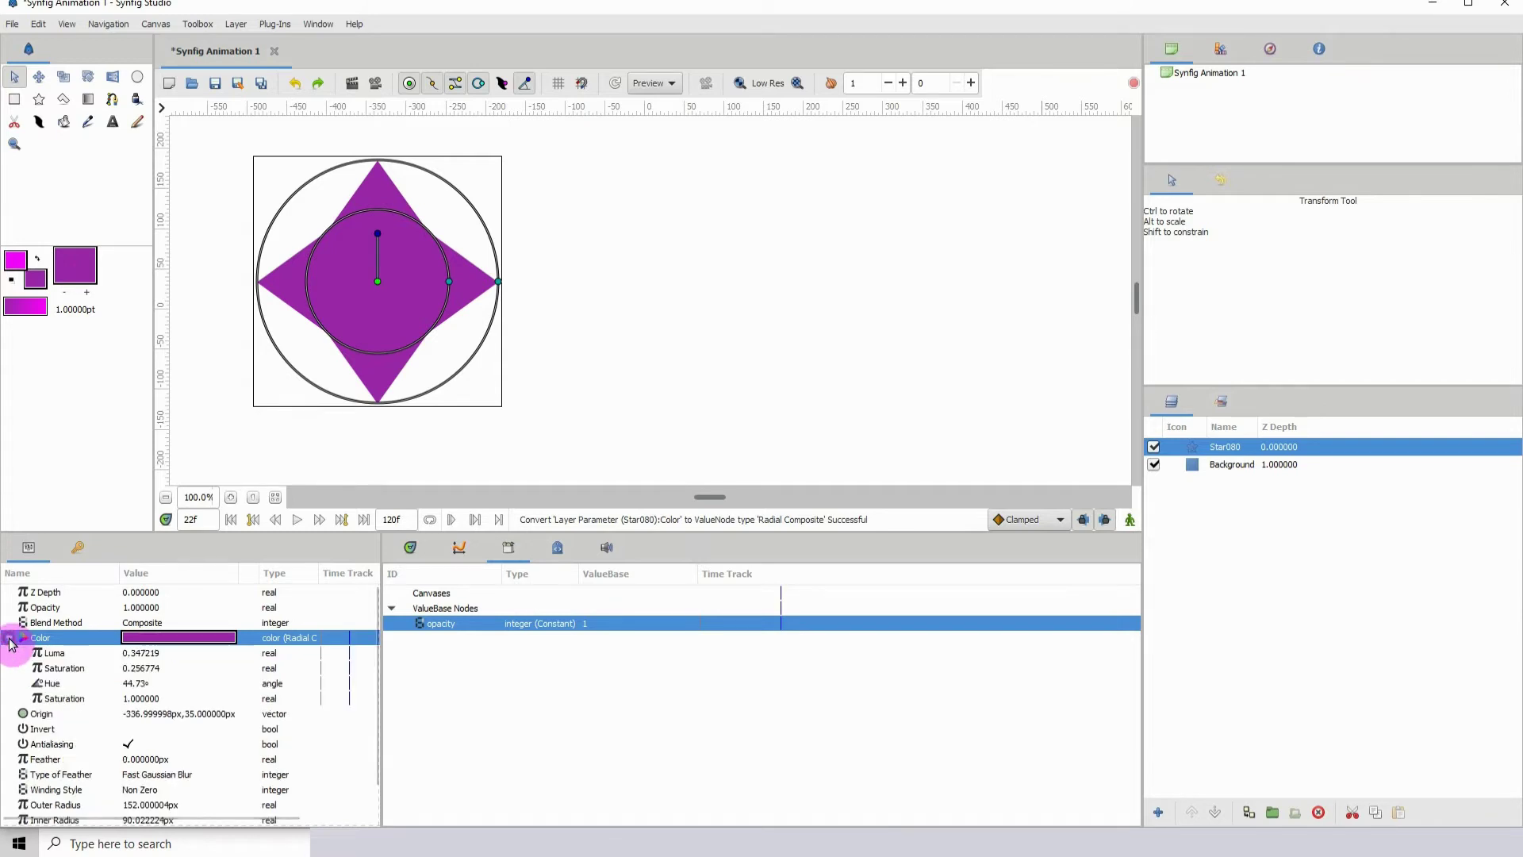
left_click(79, 654)
left_click(77, 669)
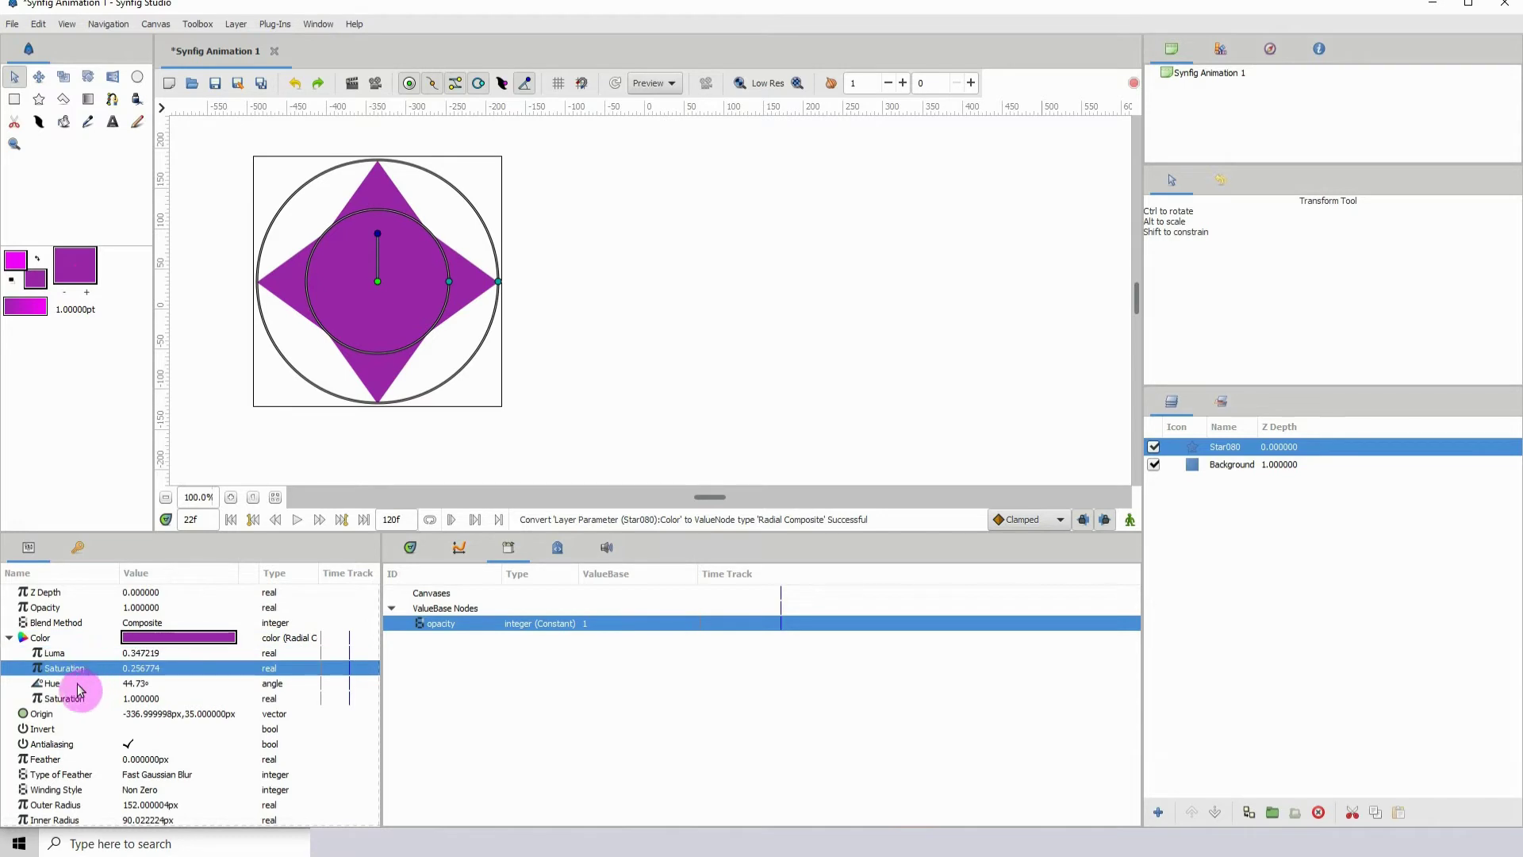
left_click(76, 685)
left_click(76, 698)
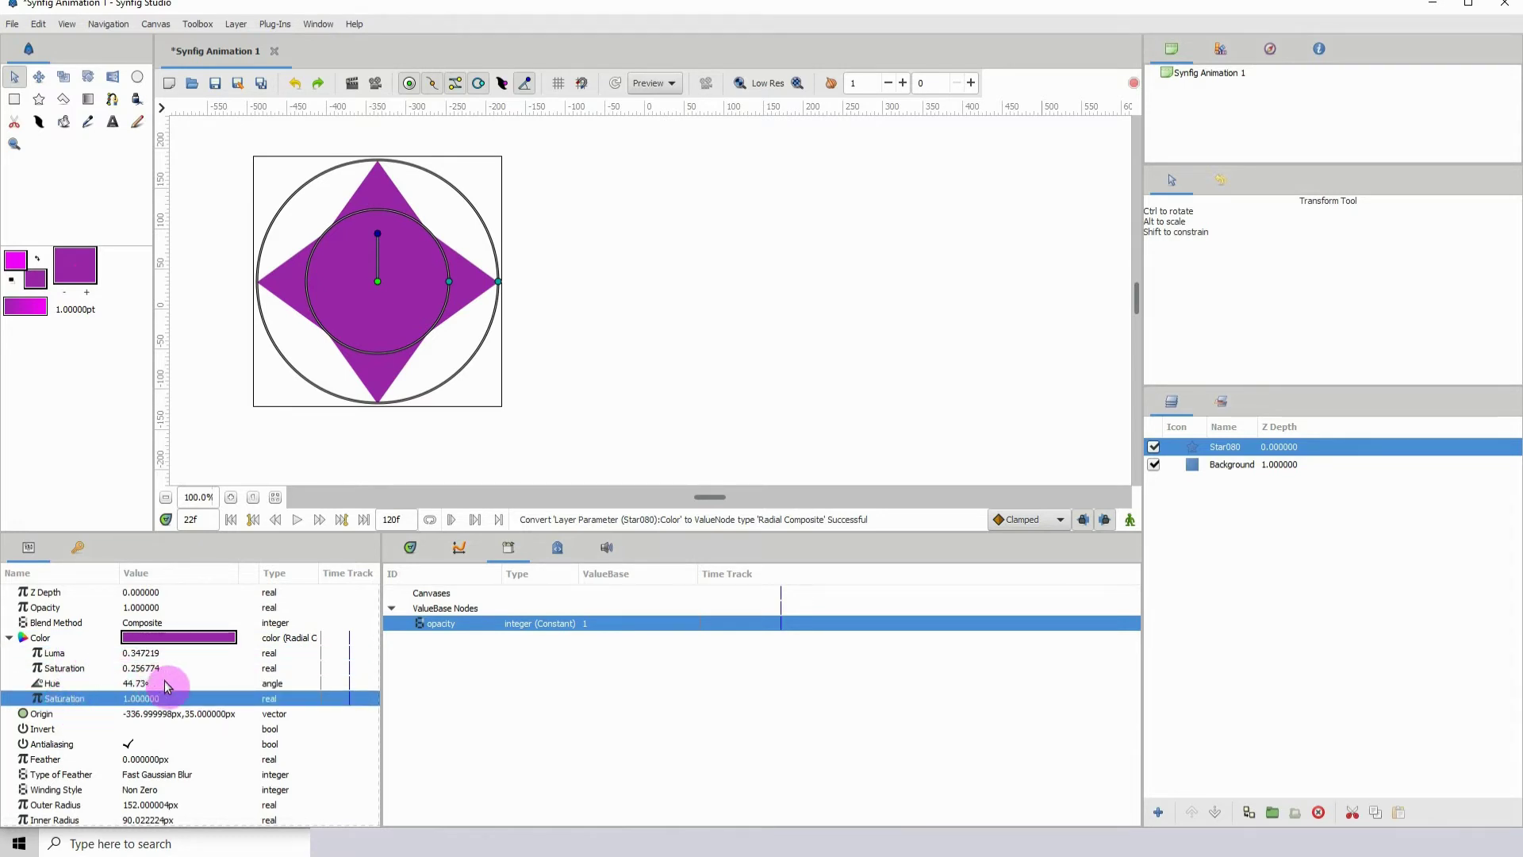
left_click(66, 667)
left_click(54, 682)
left_click(65, 670)
left_click(71, 659)
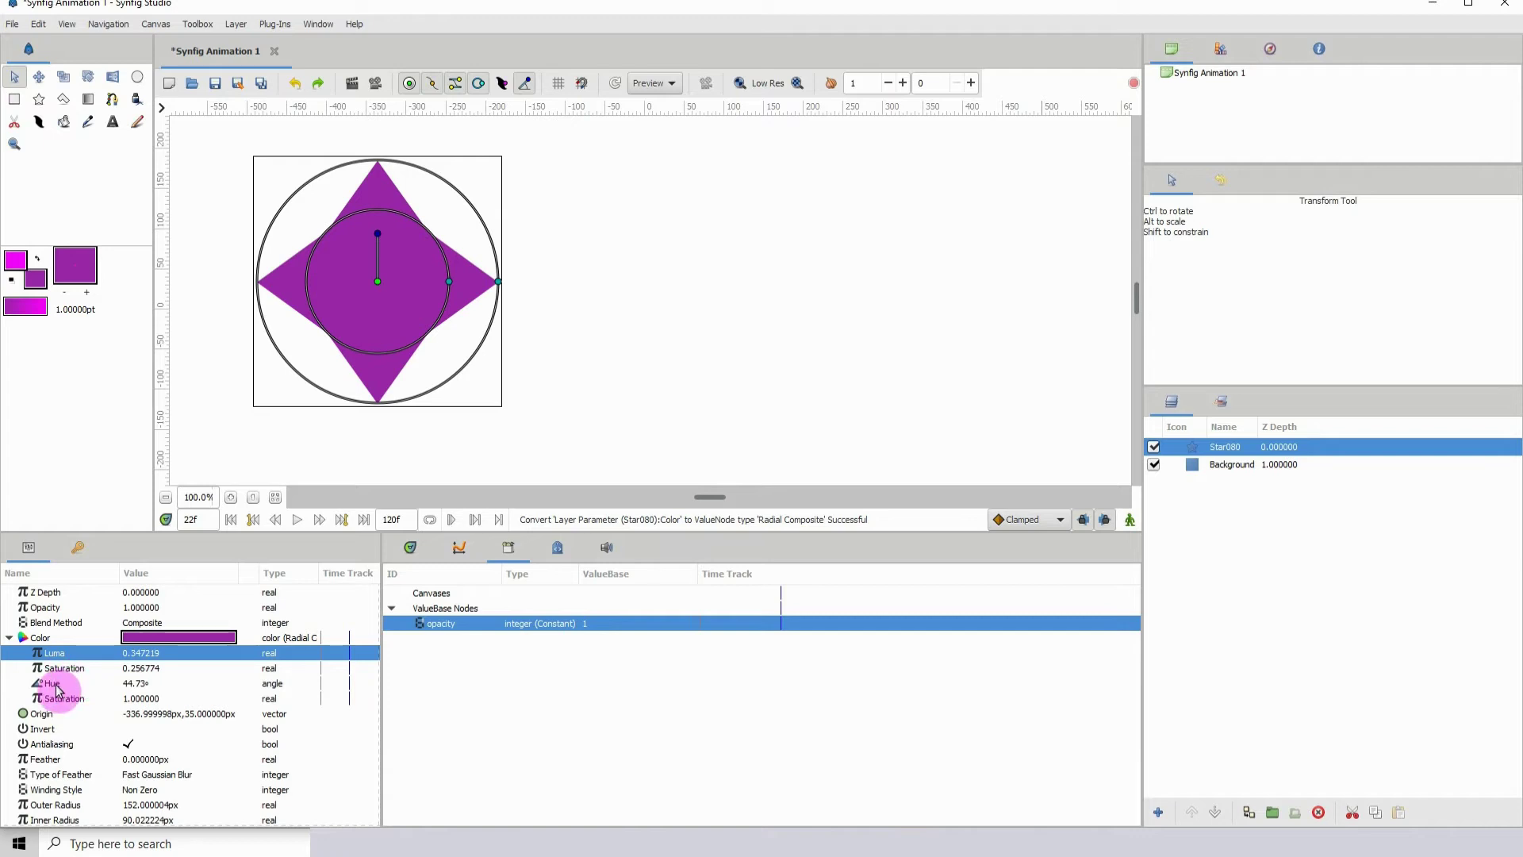
left_click(55, 686)
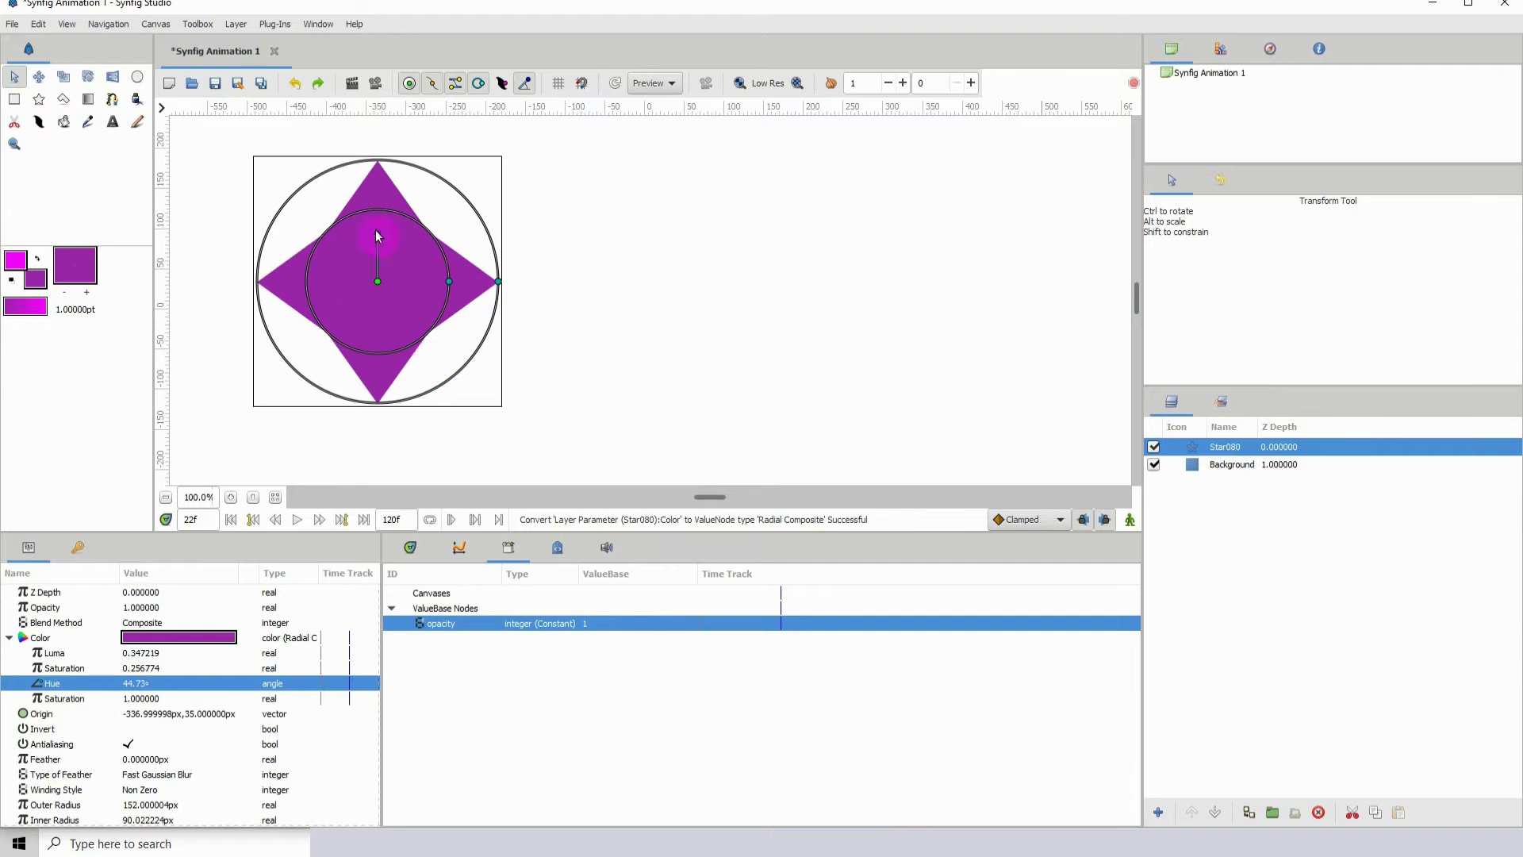
Change the star's colour from purple to blue, hue 248 (#3927AA), in the colour editor.
left_click(169, 639)
left_click(171, 641)
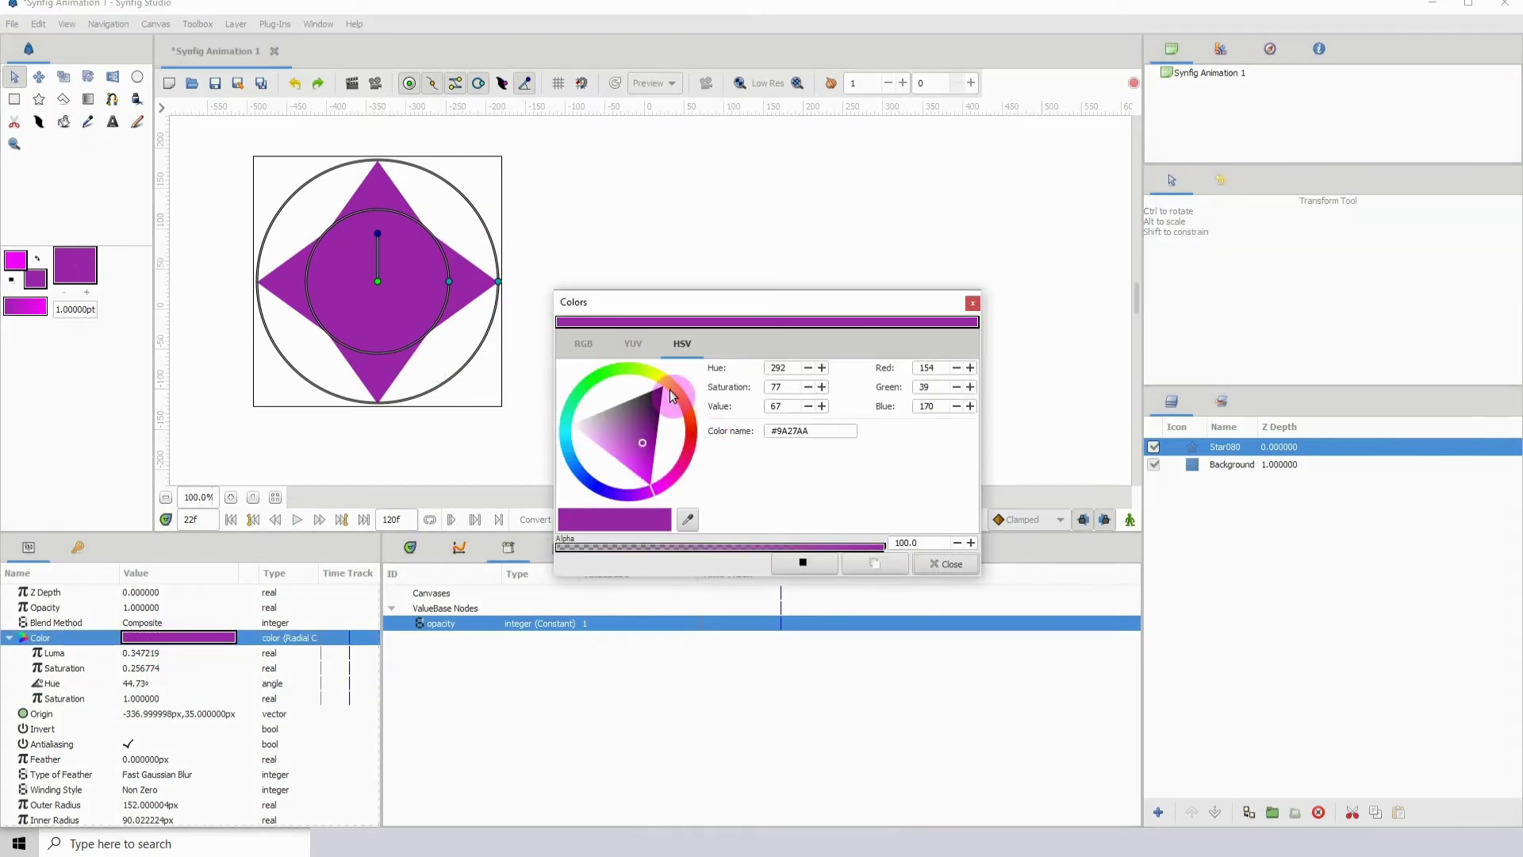
mouse_move(671, 395)
left_mouse_down()
mouse_move(639, 367)
mouse_move(566, 413)
mouse_move(591, 476)
mouse_move(669, 493)
left_mouse_up()
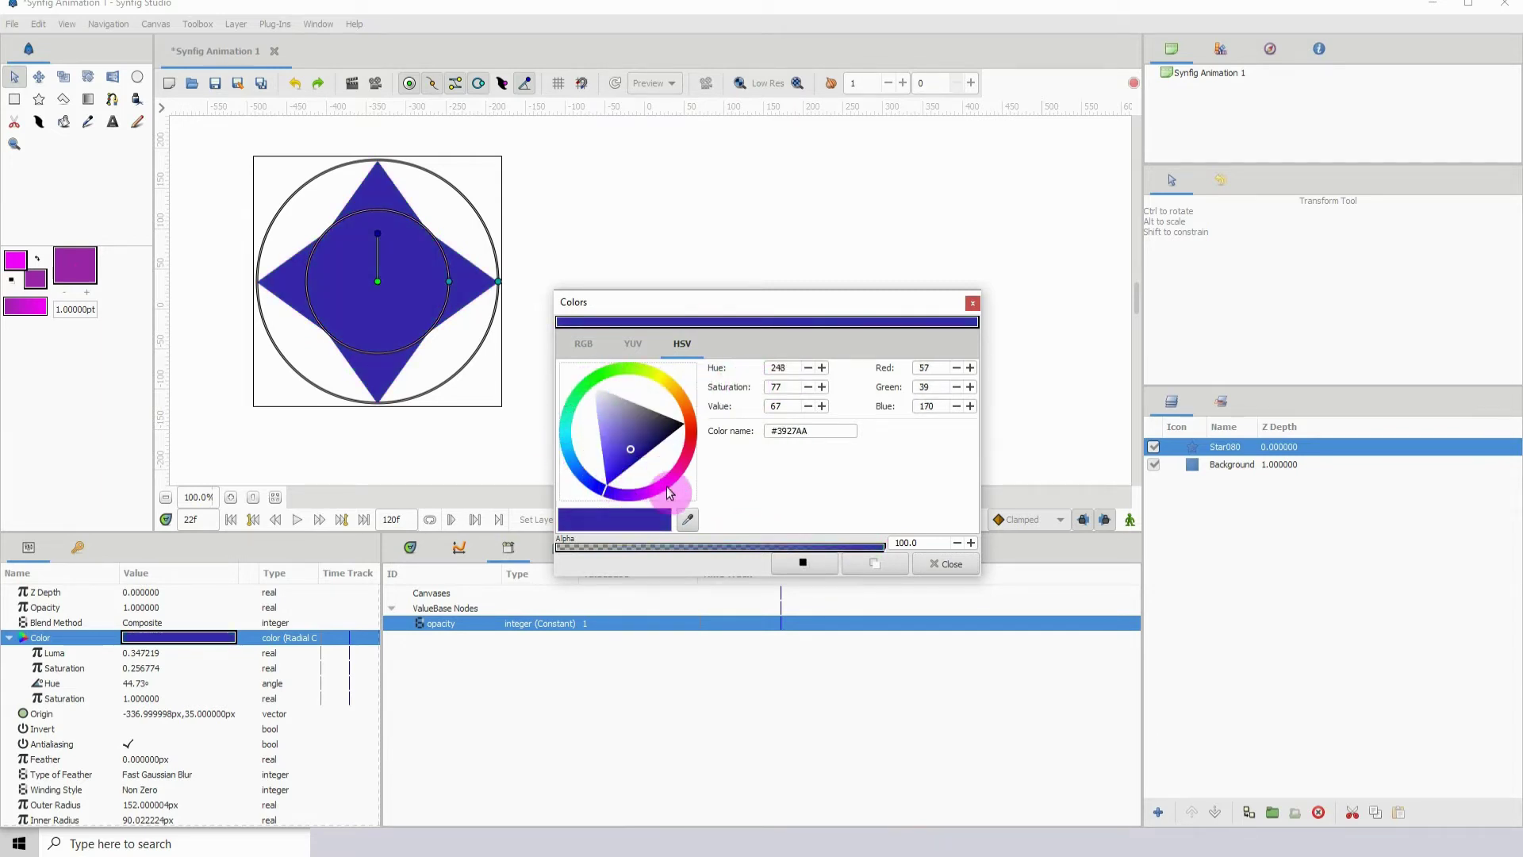
Convert the star colour's Hue to an Integer-driven angle and select its Link value of 92.
left_click(952, 565)
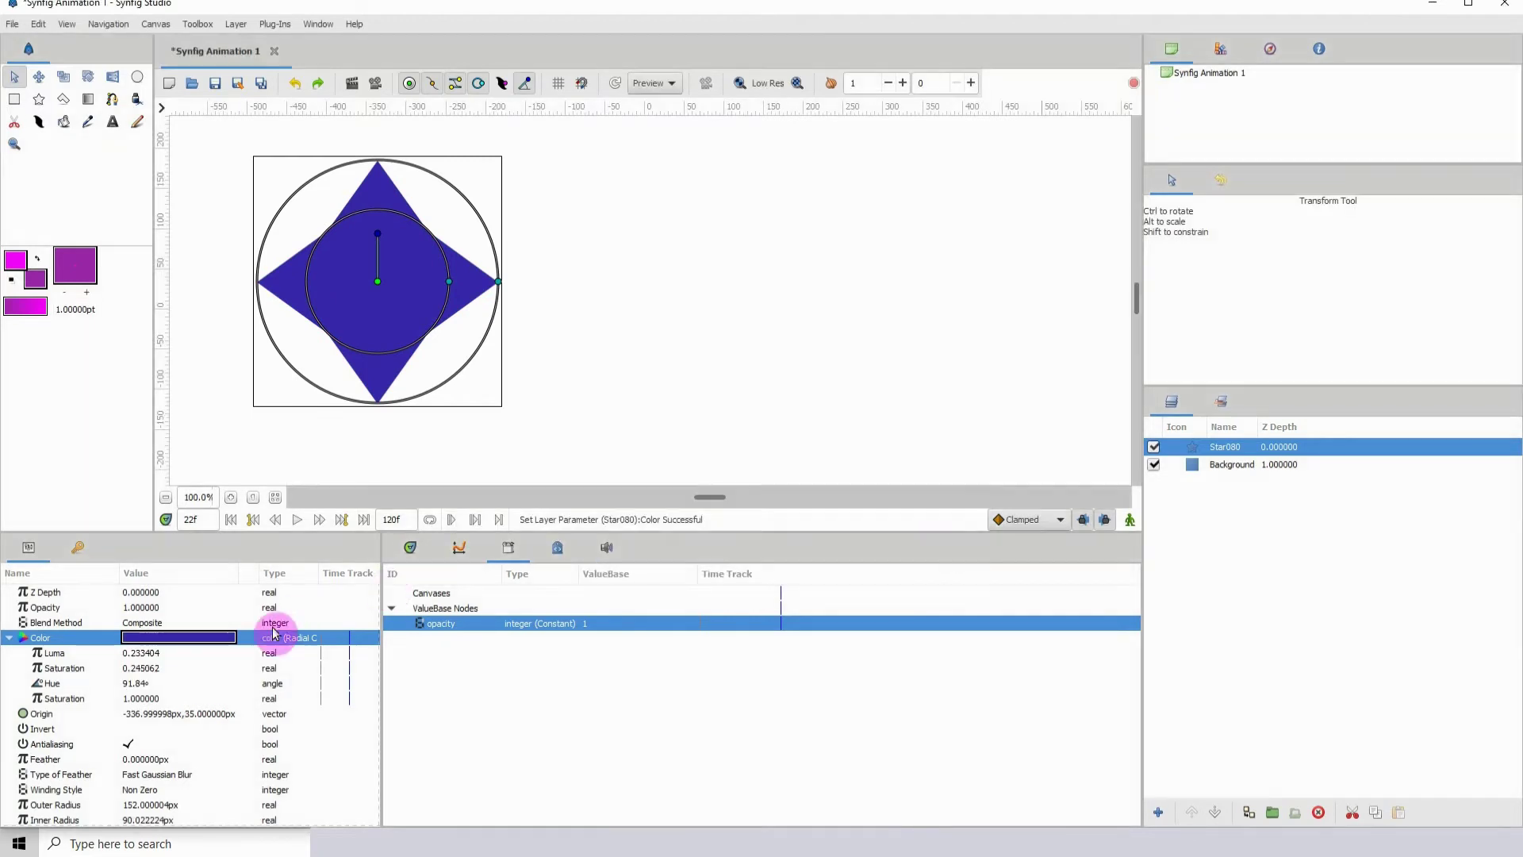
left_click(59, 684)
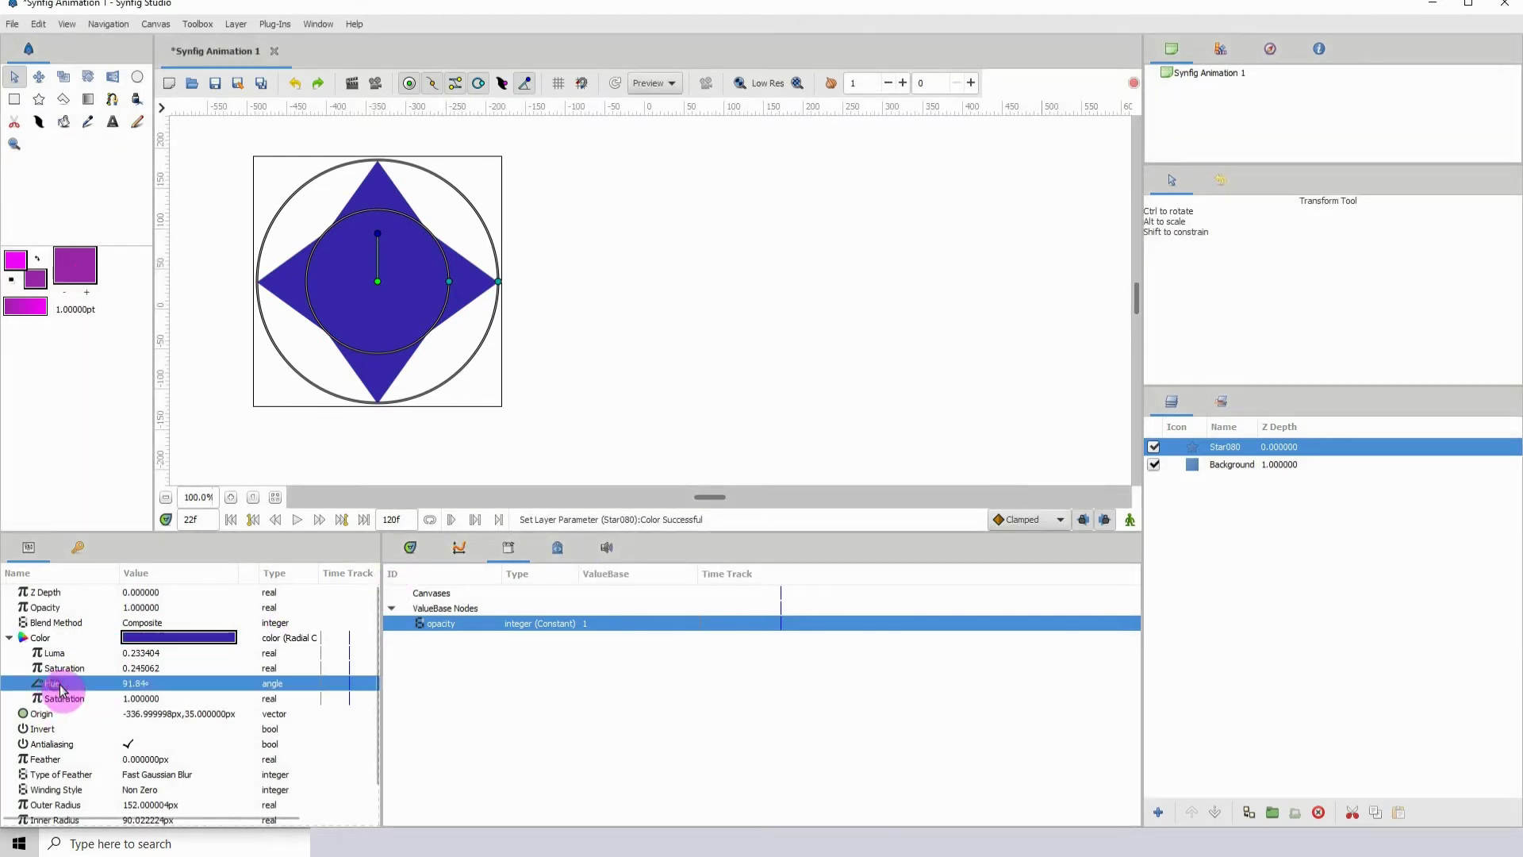
right_click(119, 684)
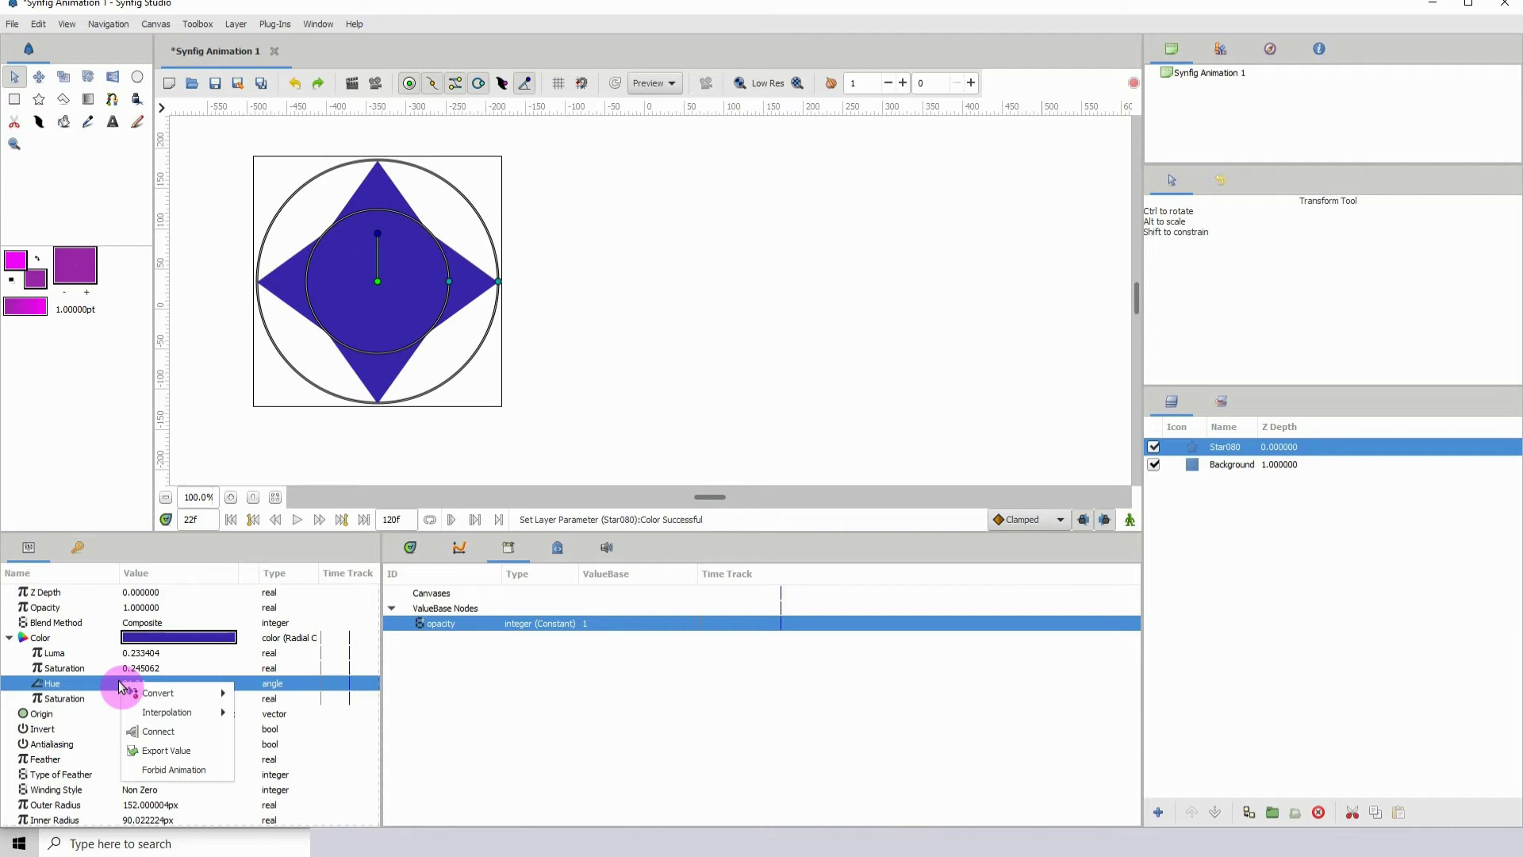
mouse_move(194, 701)
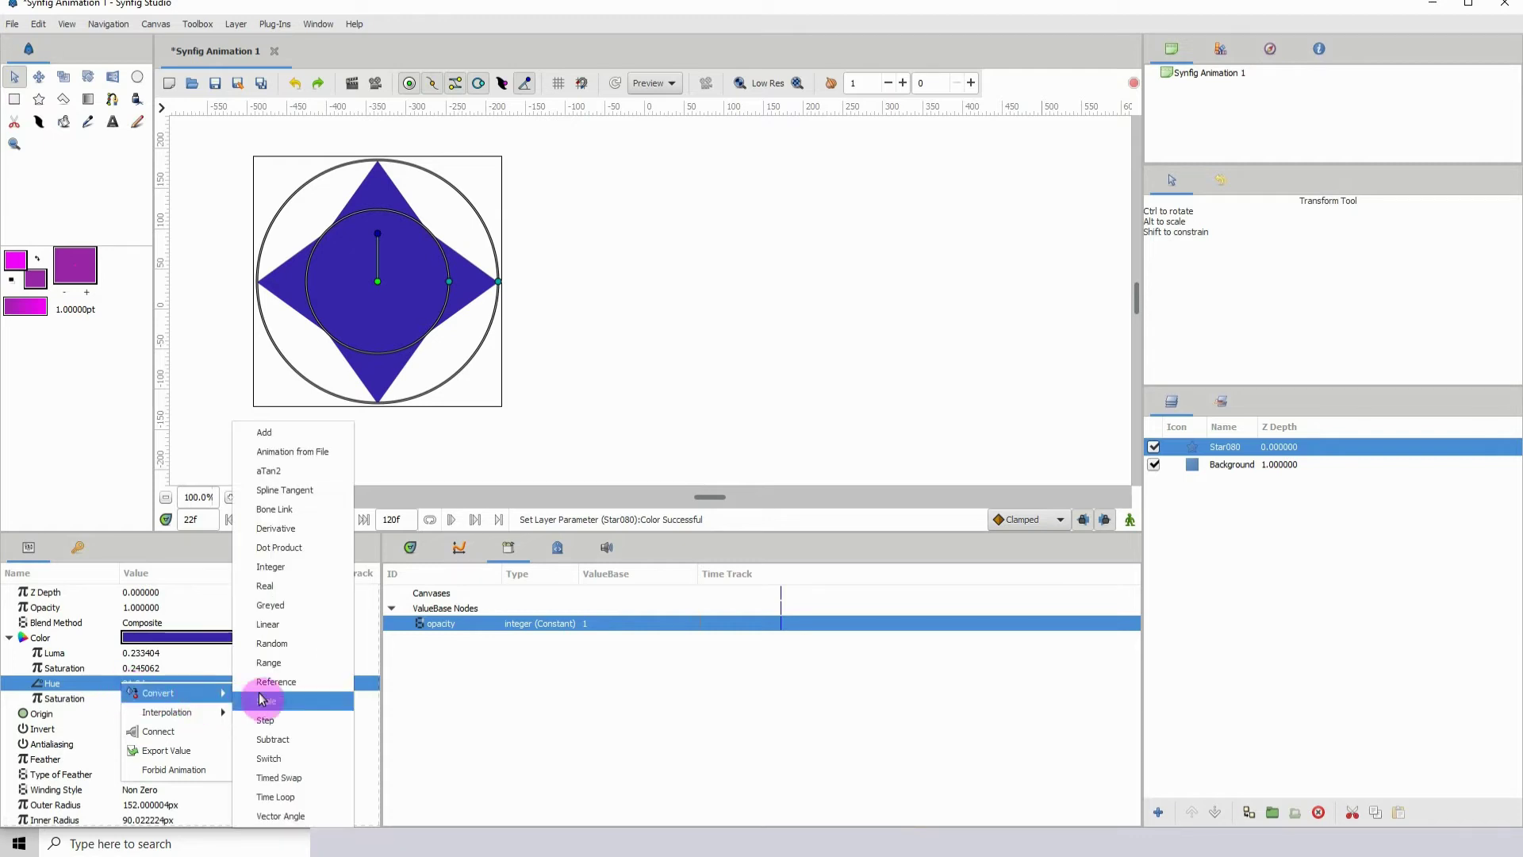
left_click(276, 574)
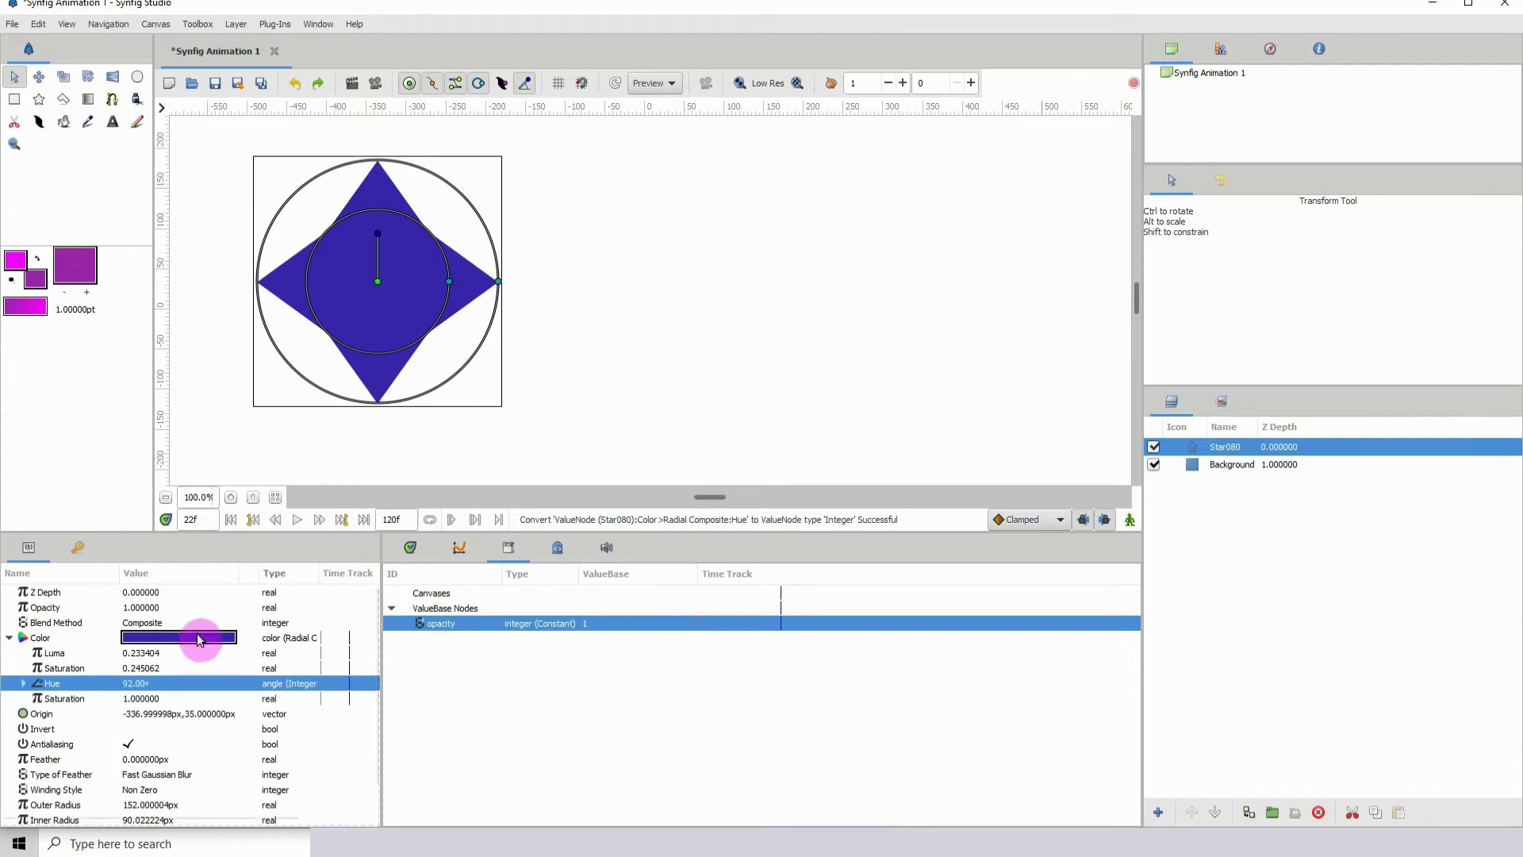
left_click(23, 684)
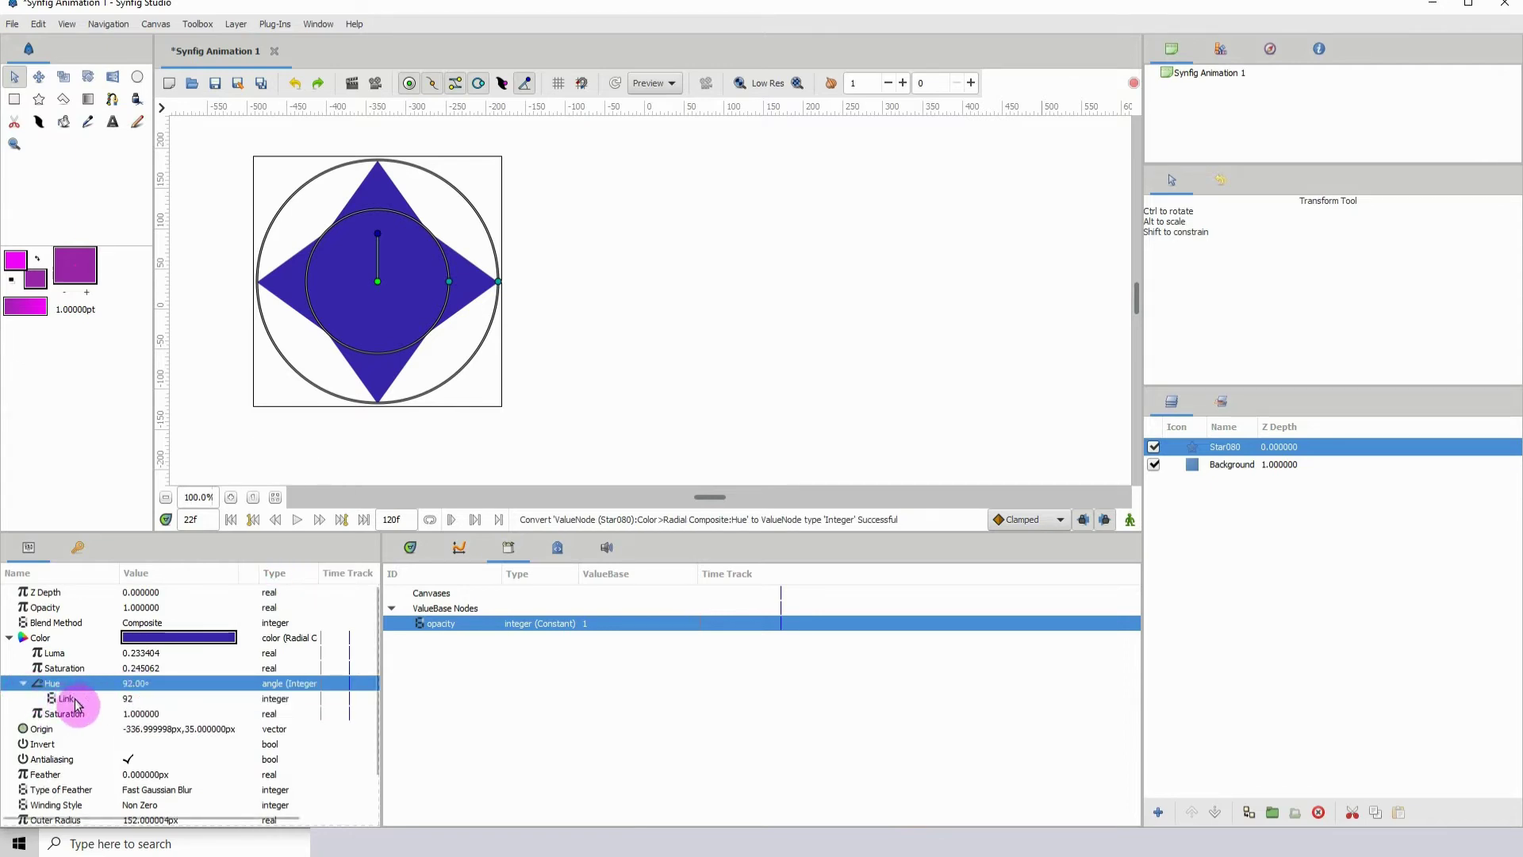
left_click(77, 704)
Export Hue's Link value to the Library as 'colourChange'.
right_click(131, 701)
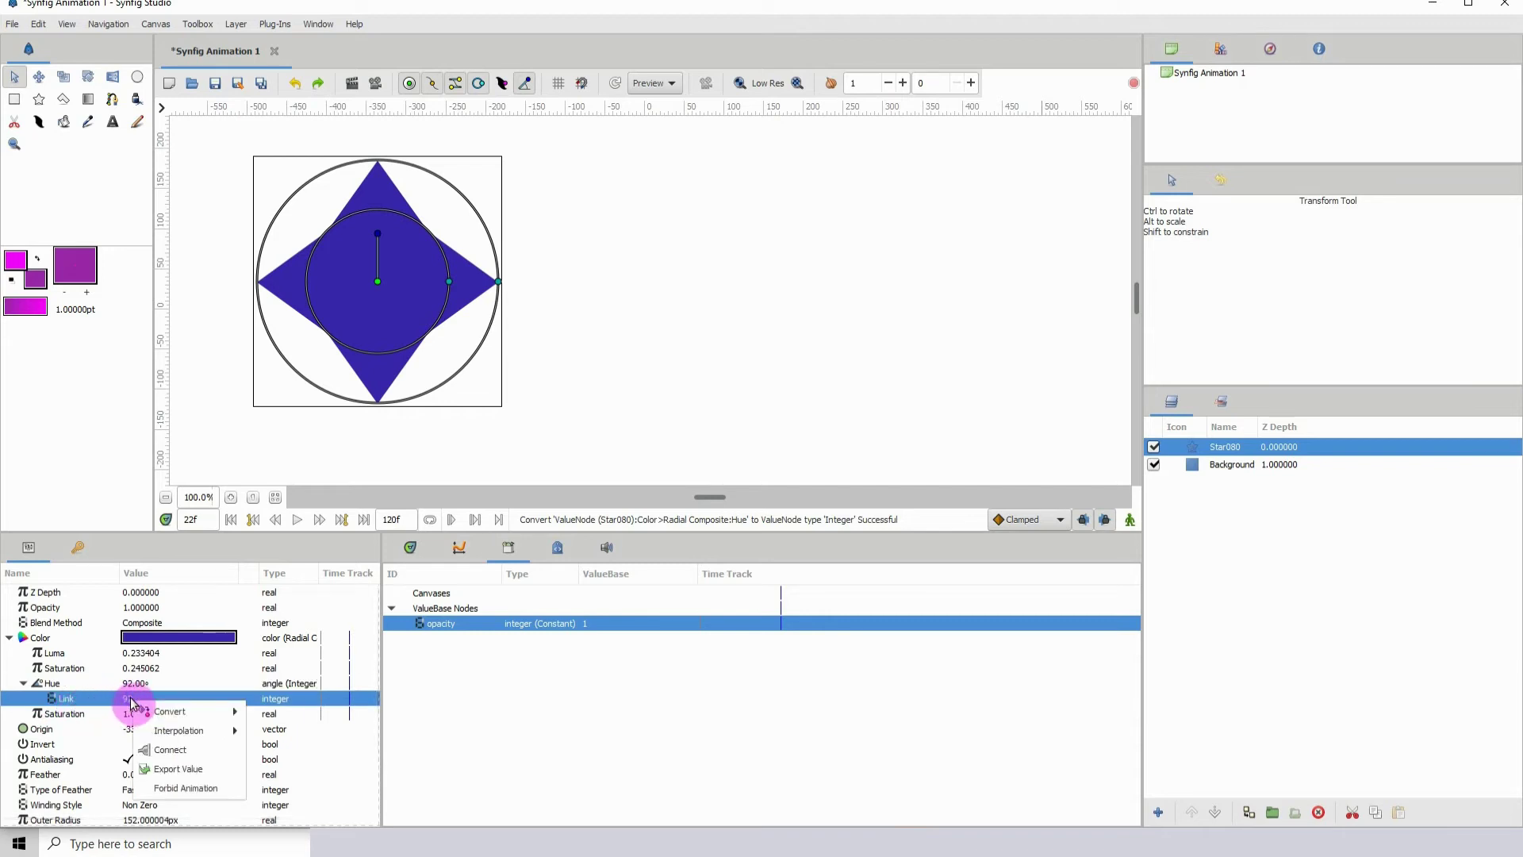
left_click(205, 774)
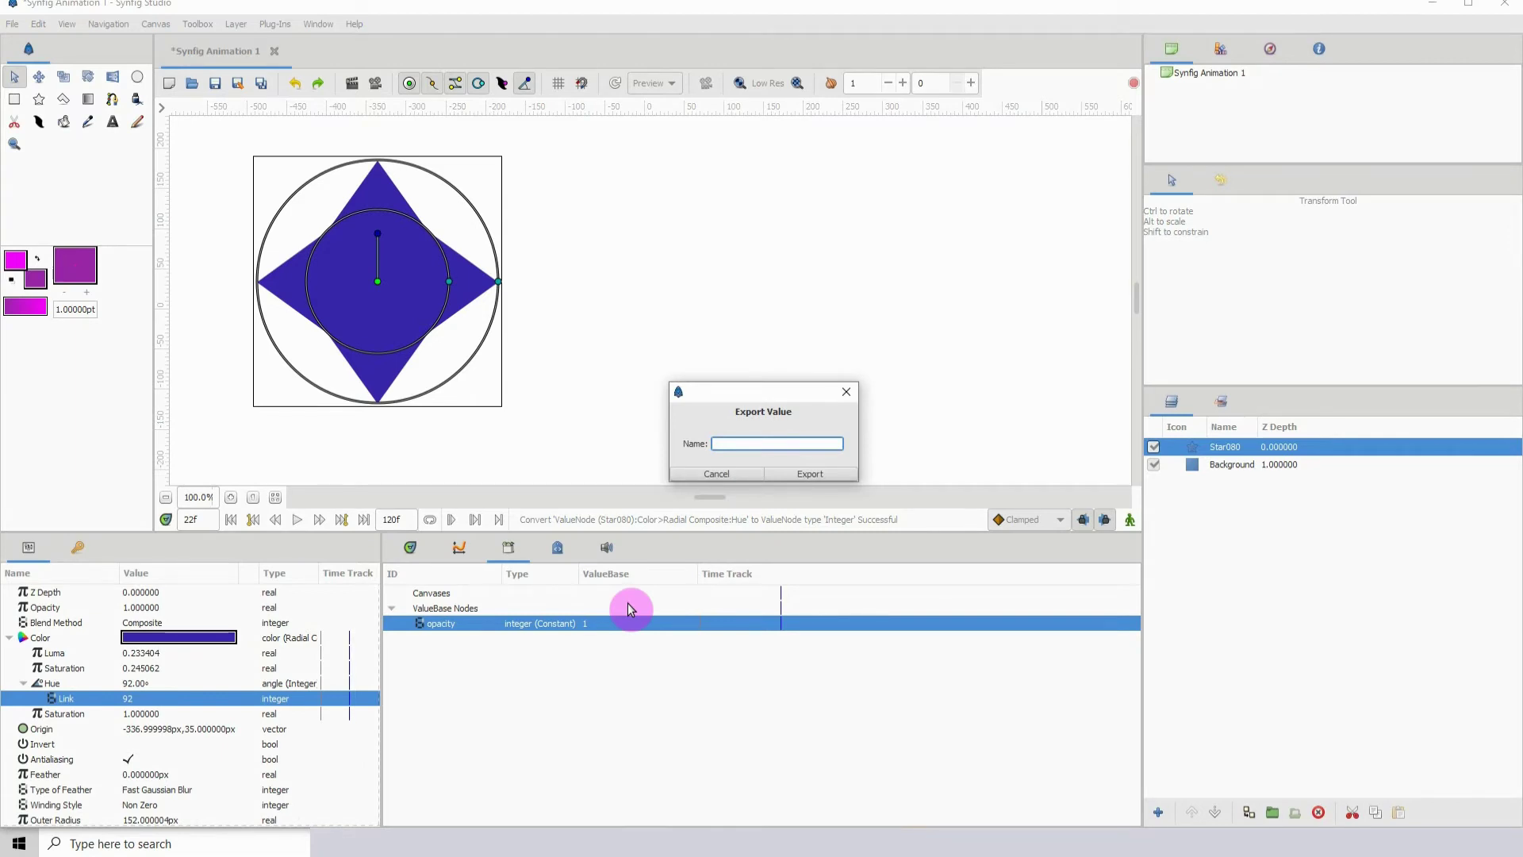
type("colour")
key("Caps_Lock")
type("C")
key("Caps_Lock")
type("hange")
left_click(829, 473)
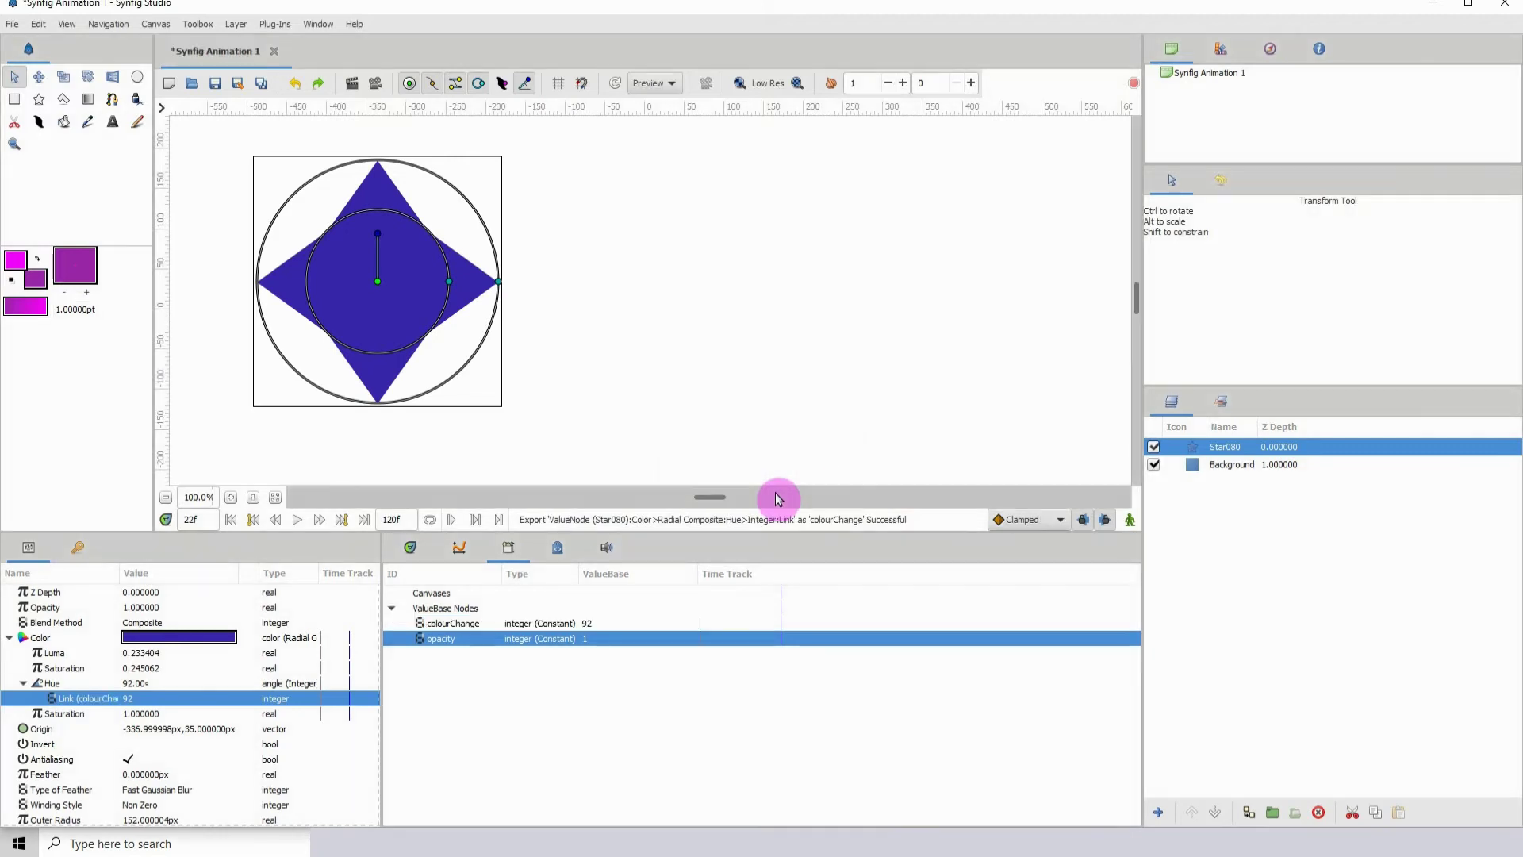
Unexport the opacity value from the Library, leaving colourChange selected.
left_click(464, 623)
left_click(449, 642)
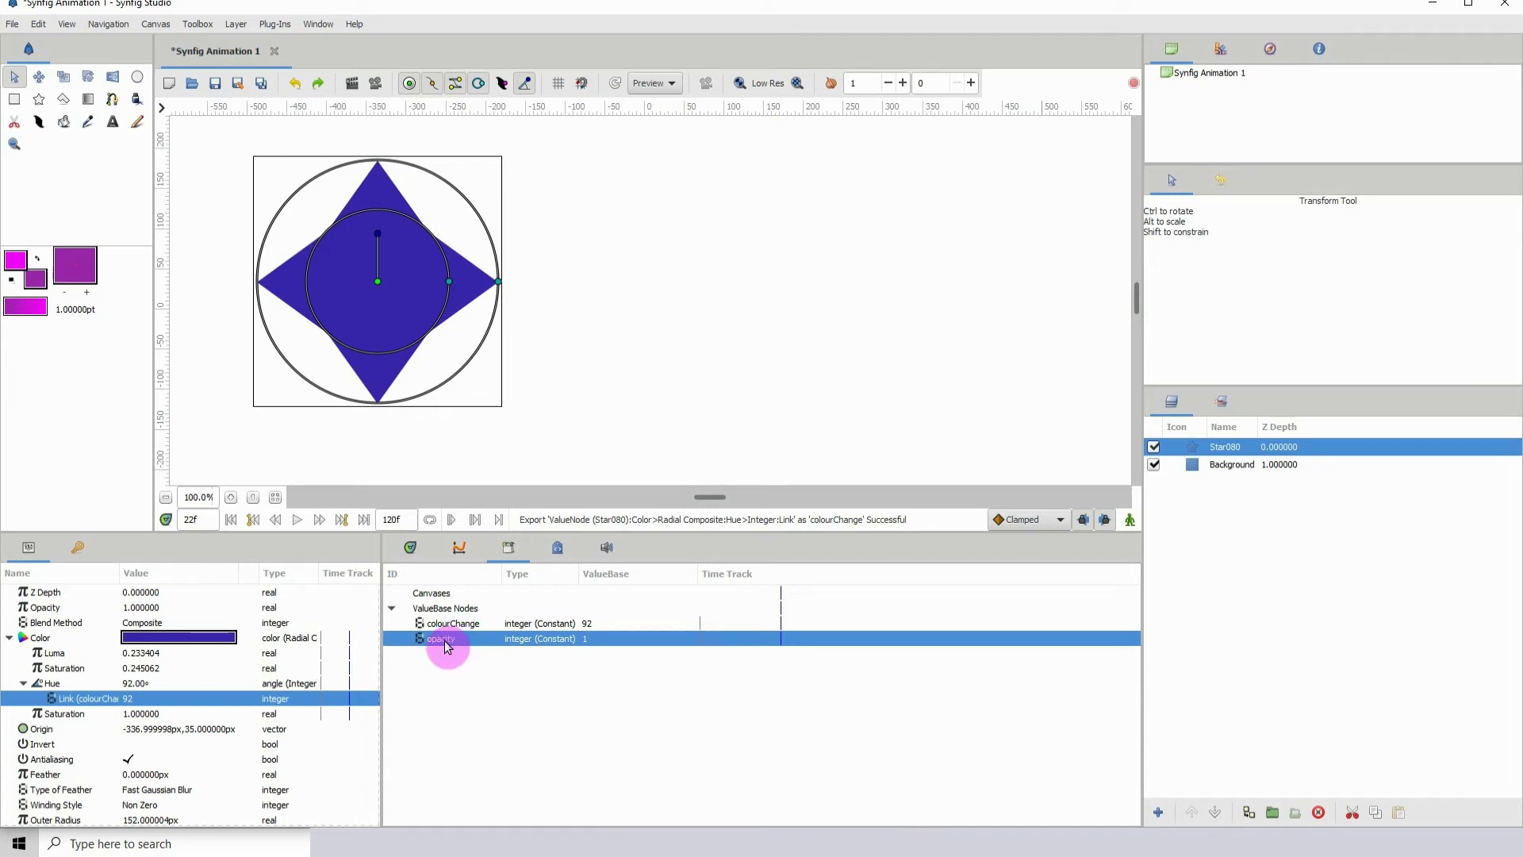
right_click(448, 647)
left_click(484, 691)
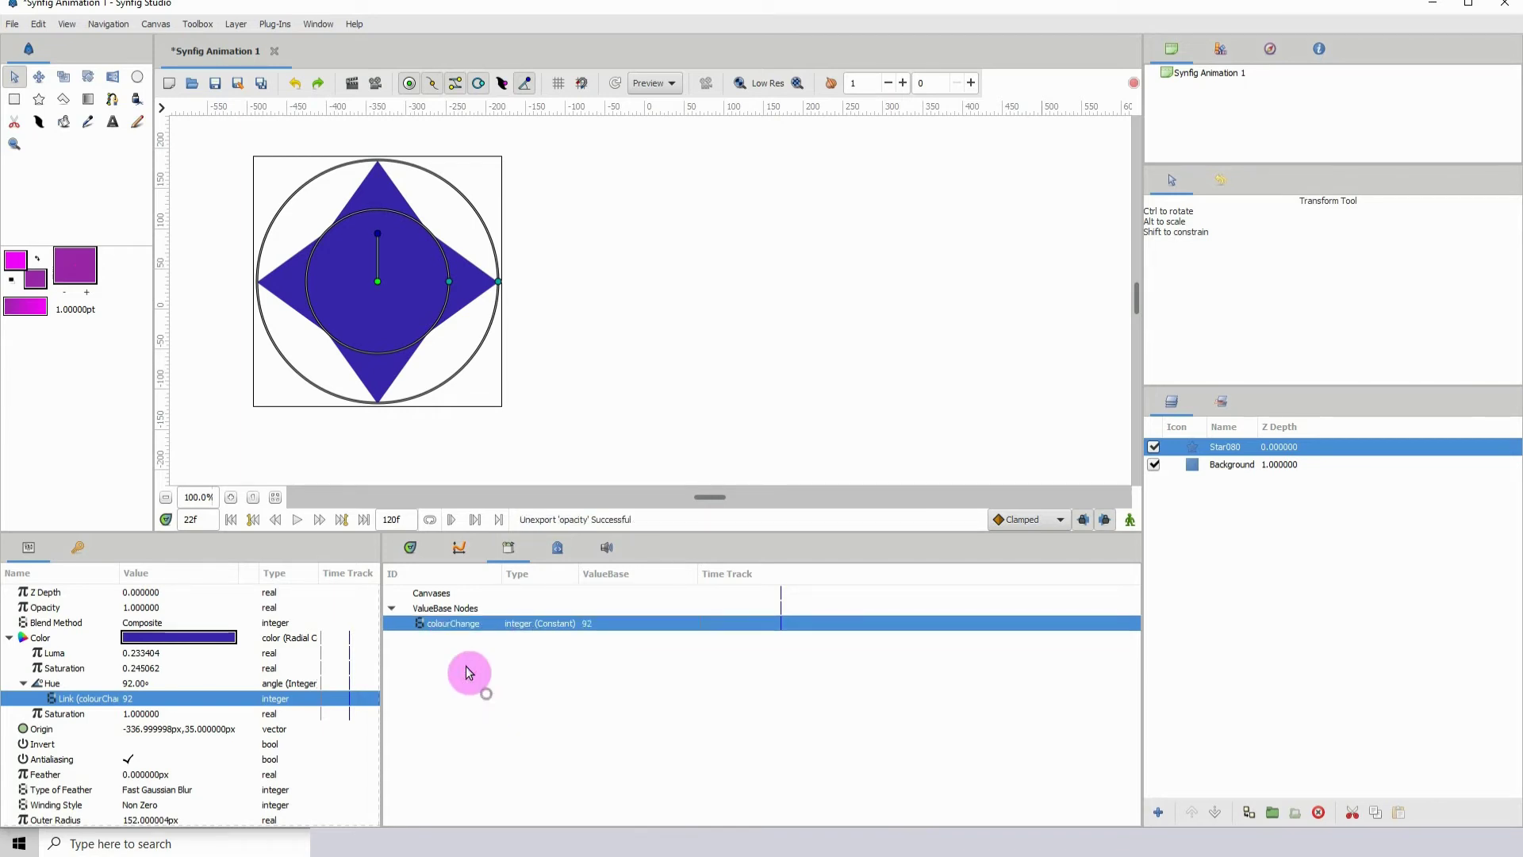
left_click(448, 609)
left_click(449, 623)
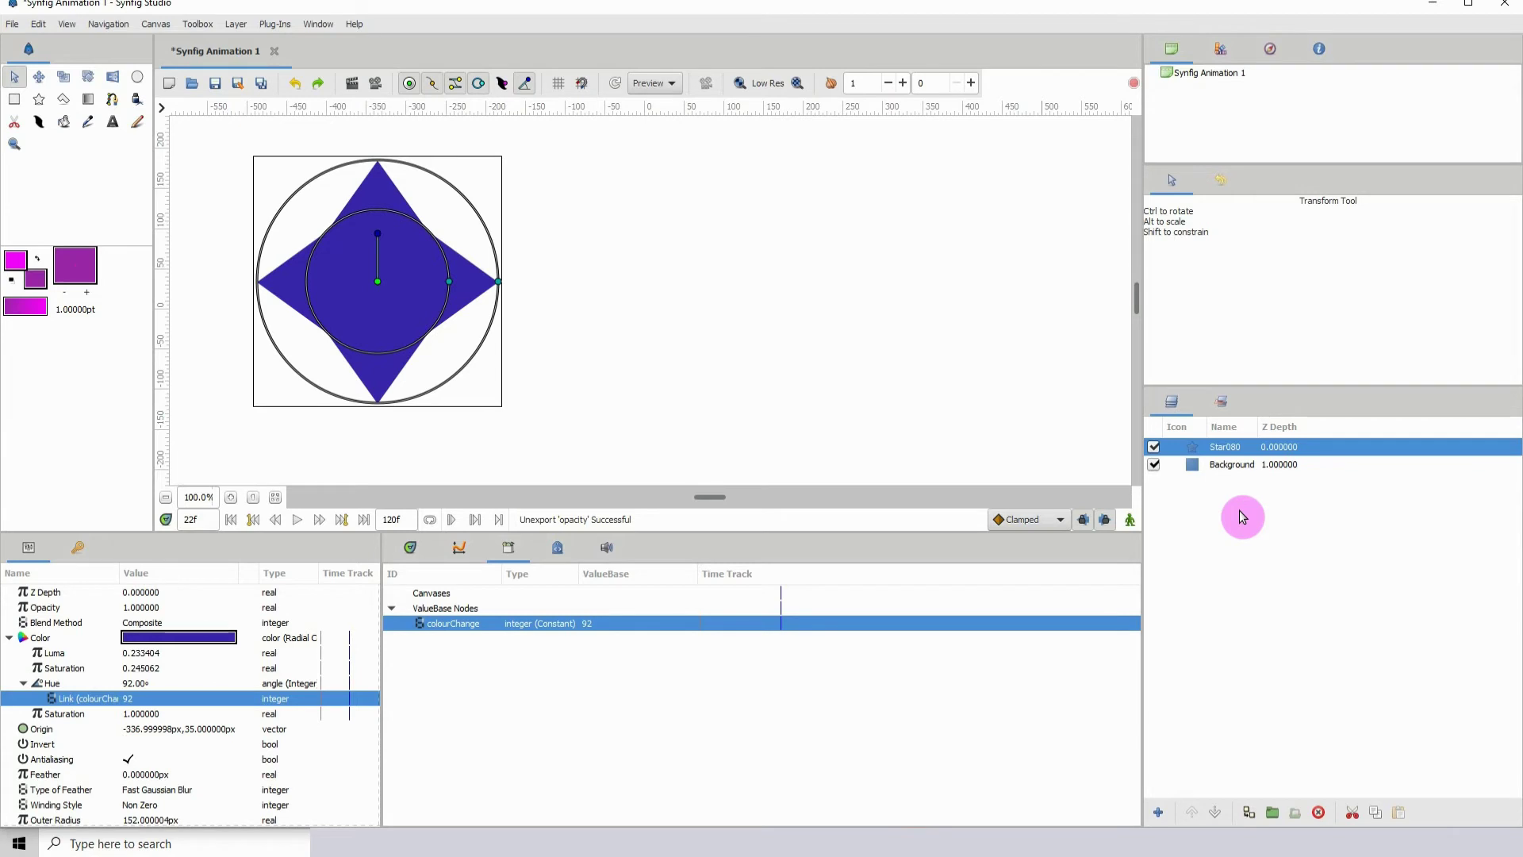
Group the Star080 layer and name the group 'star'.
left_click(1270, 815)
double_click(1223, 448)
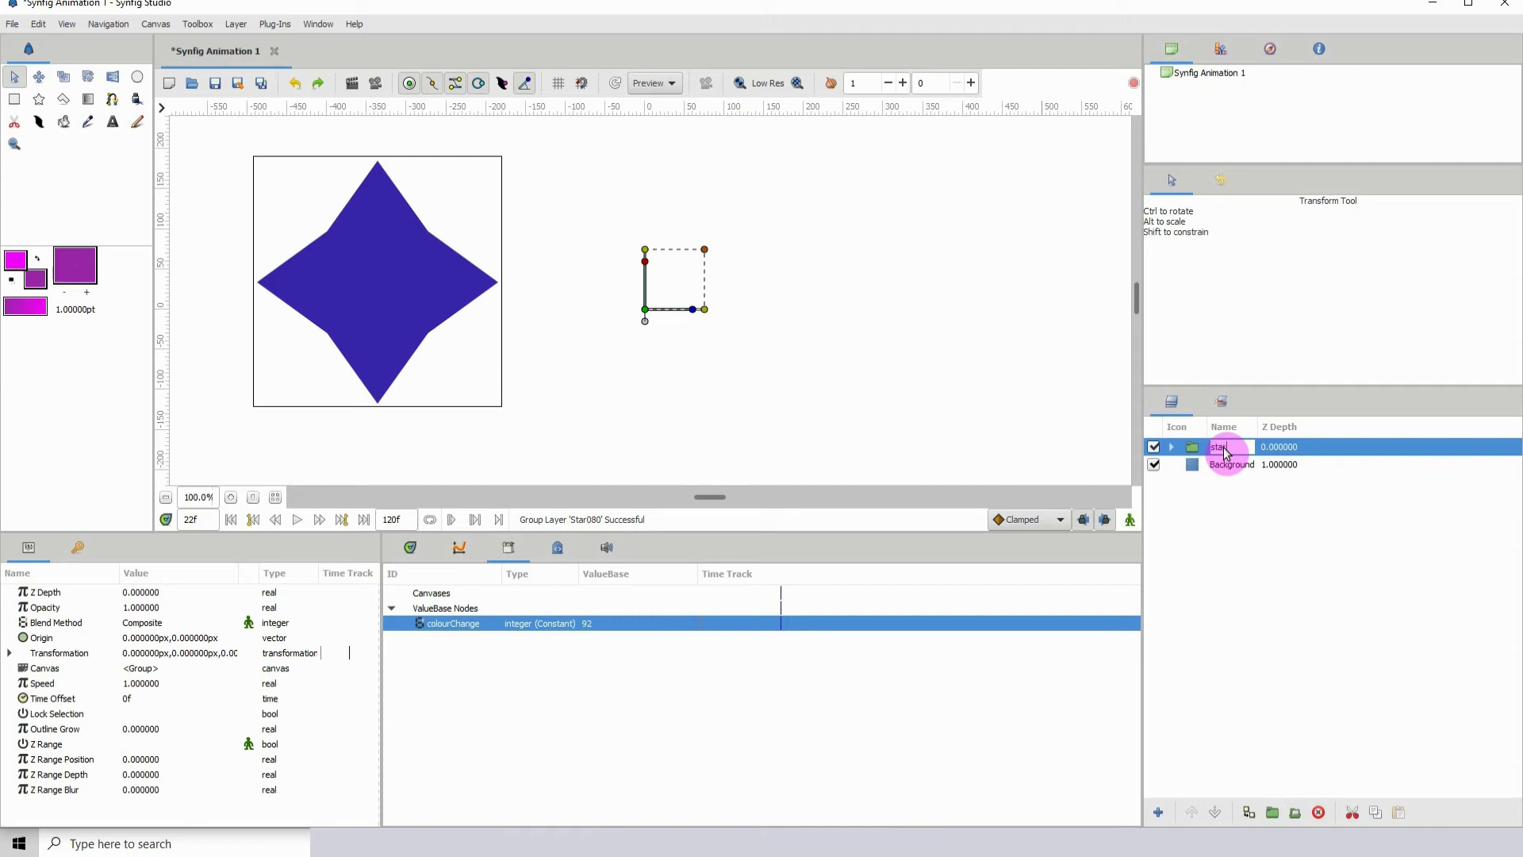
key("Return")
Add a Transform > Rotate layer above the star group.
right_click(1225, 453)
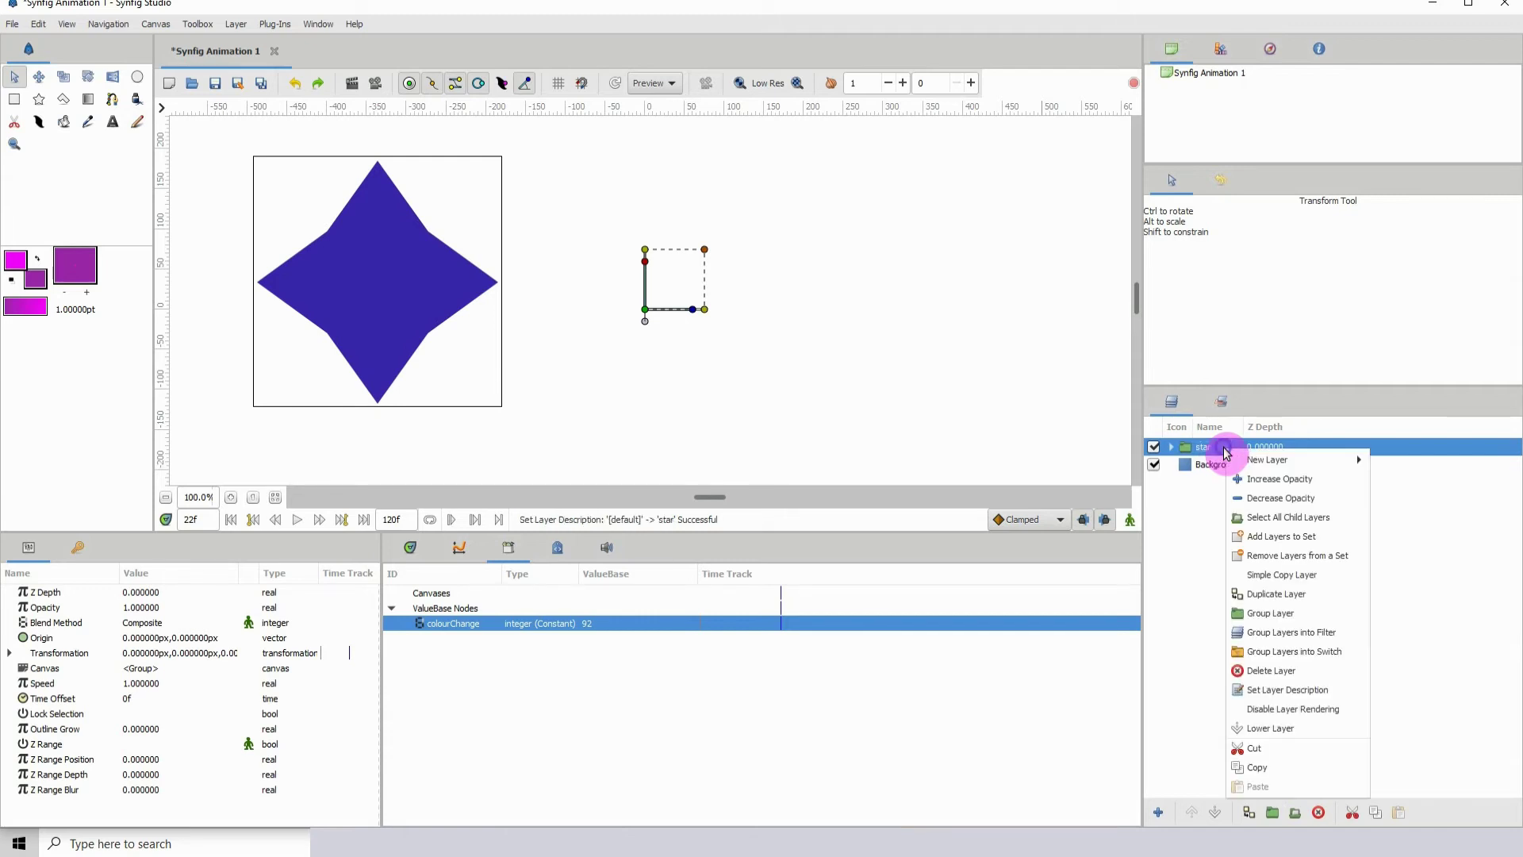
mouse_move(1267, 459)
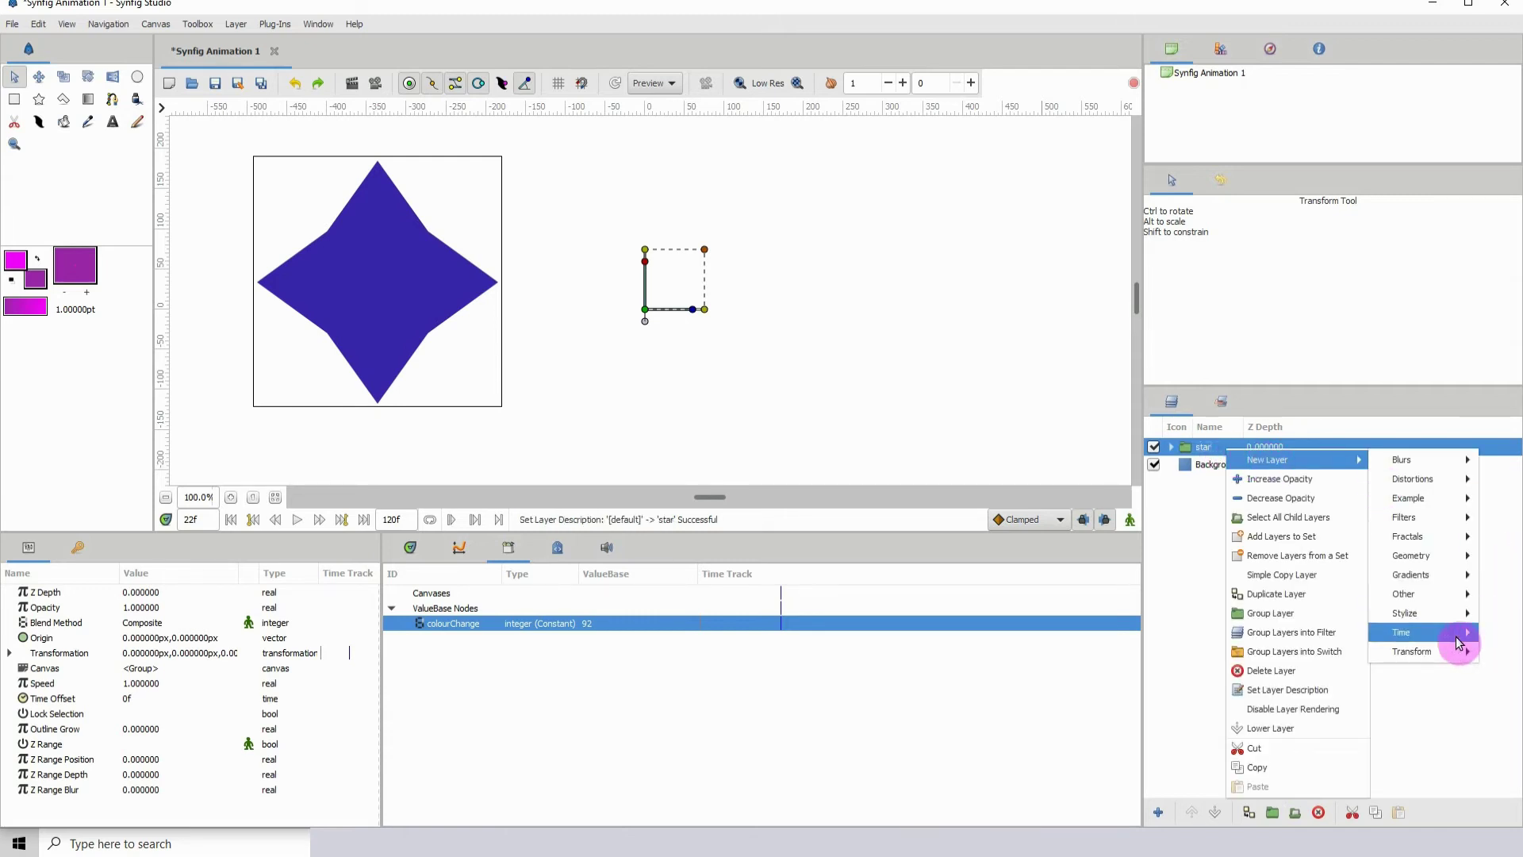
mouse_move(1452, 650)
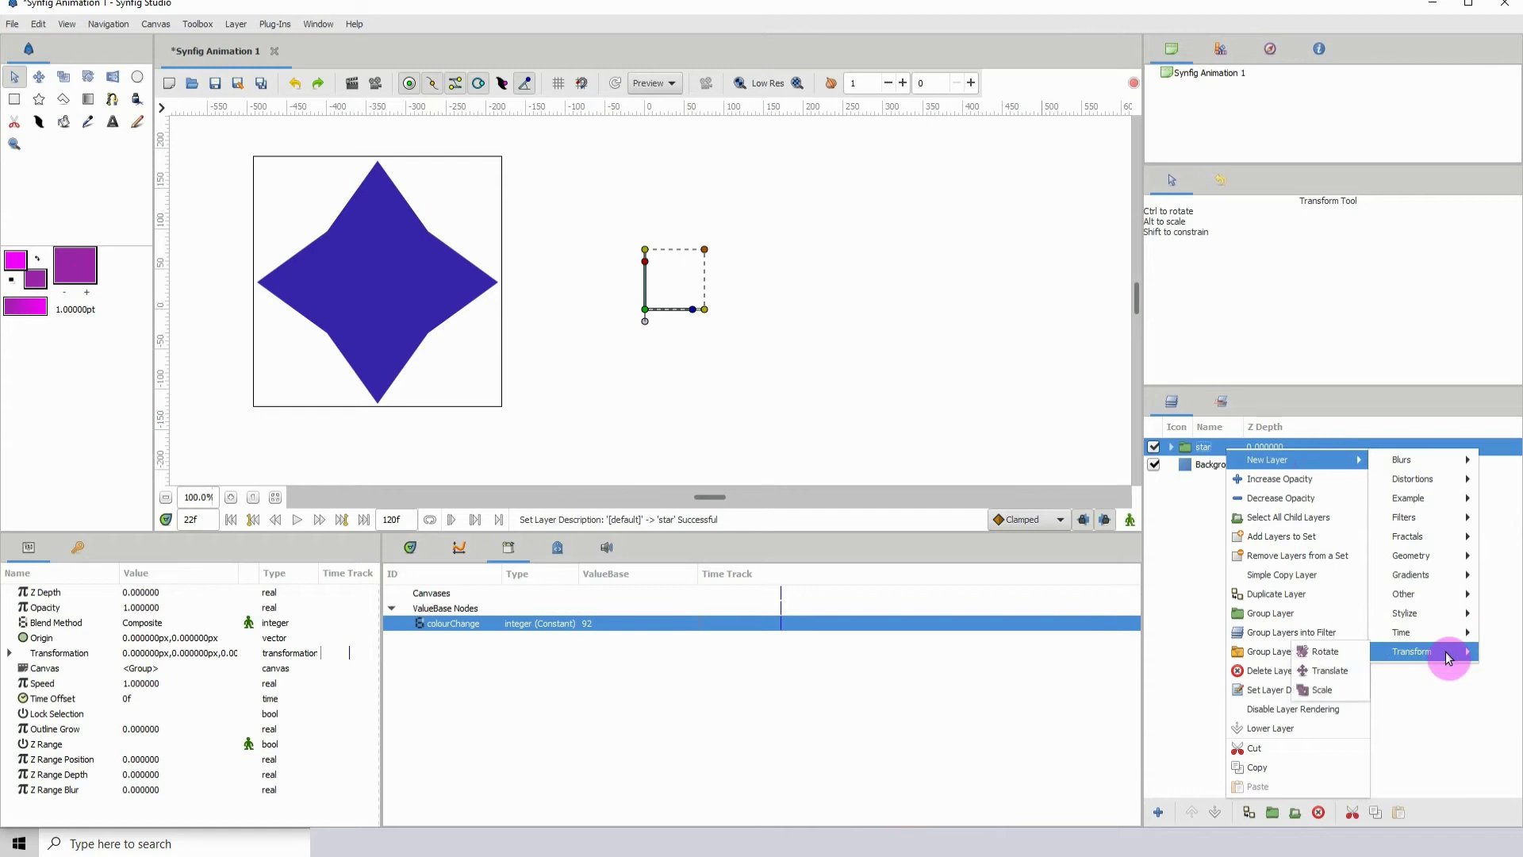
left_click(1330, 657)
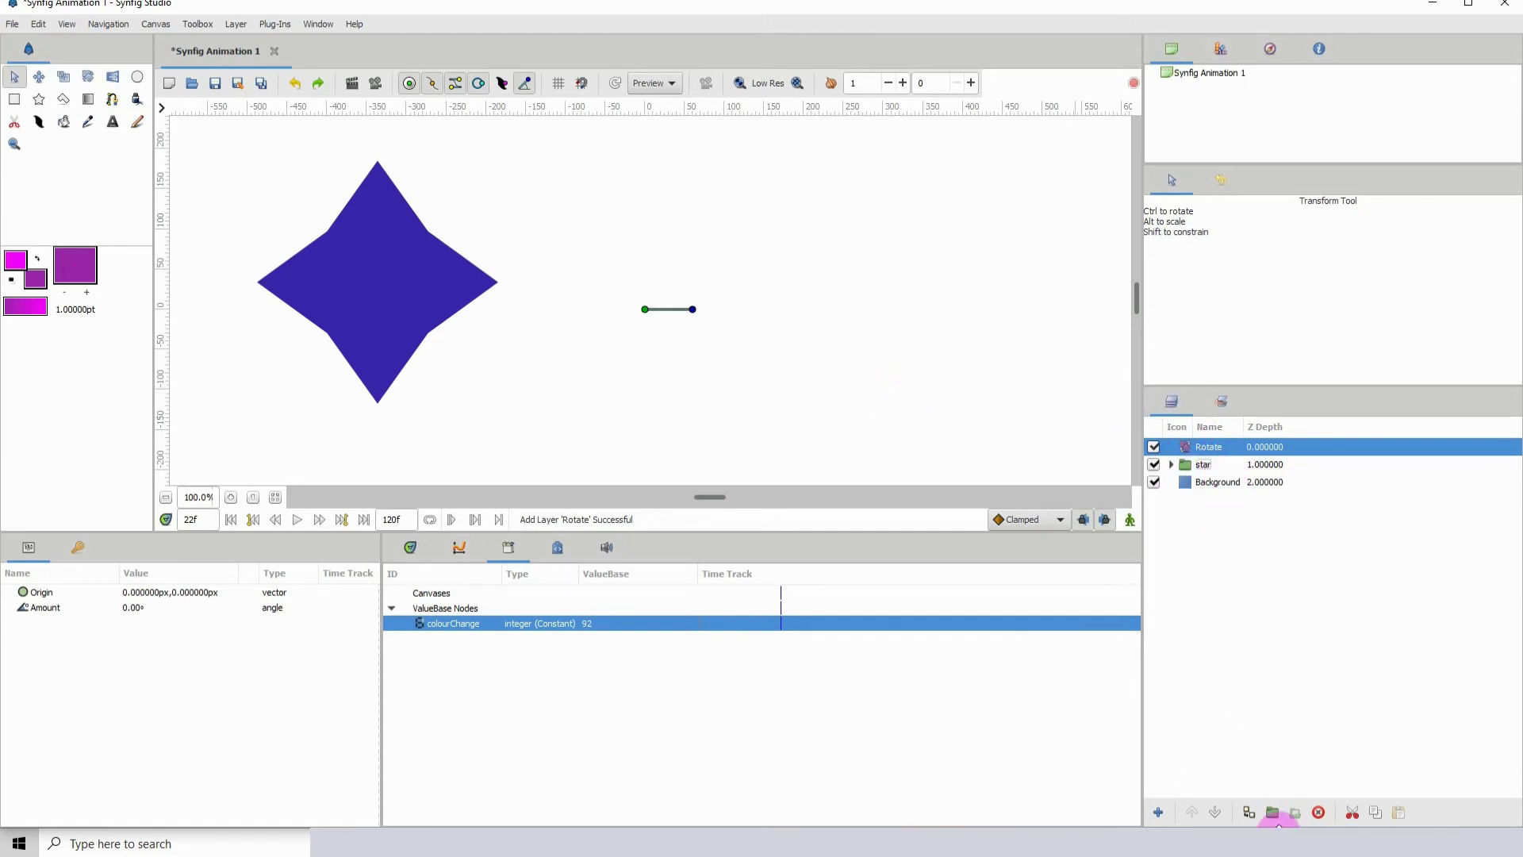
Group the Rotate layer, rename it colourController, and move its origin to 35px, 11px.
left_click(1270, 814)
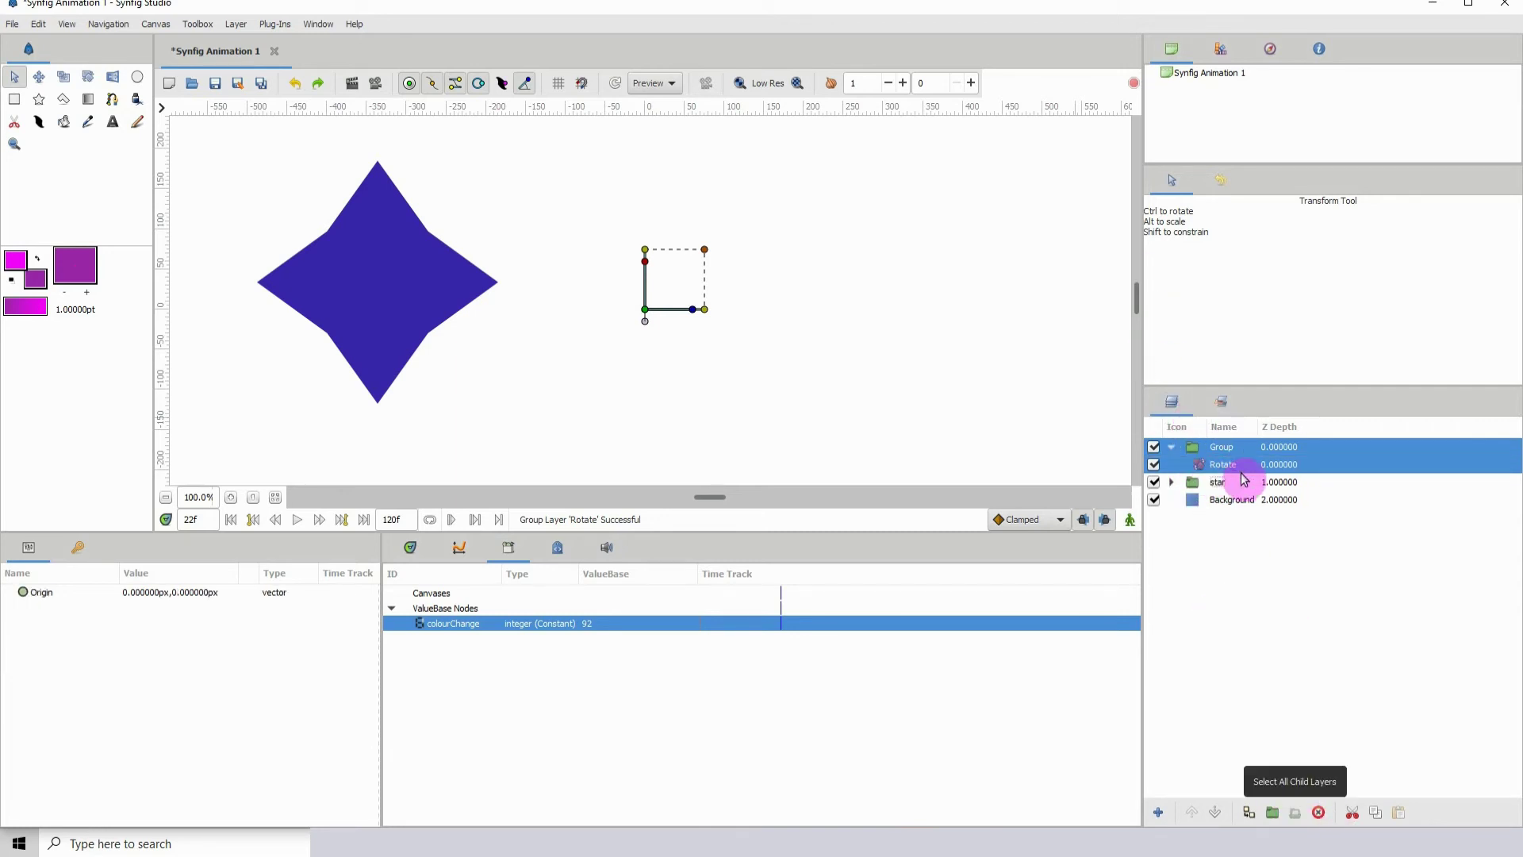
left_click(1228, 465)
left_click(1222, 468)
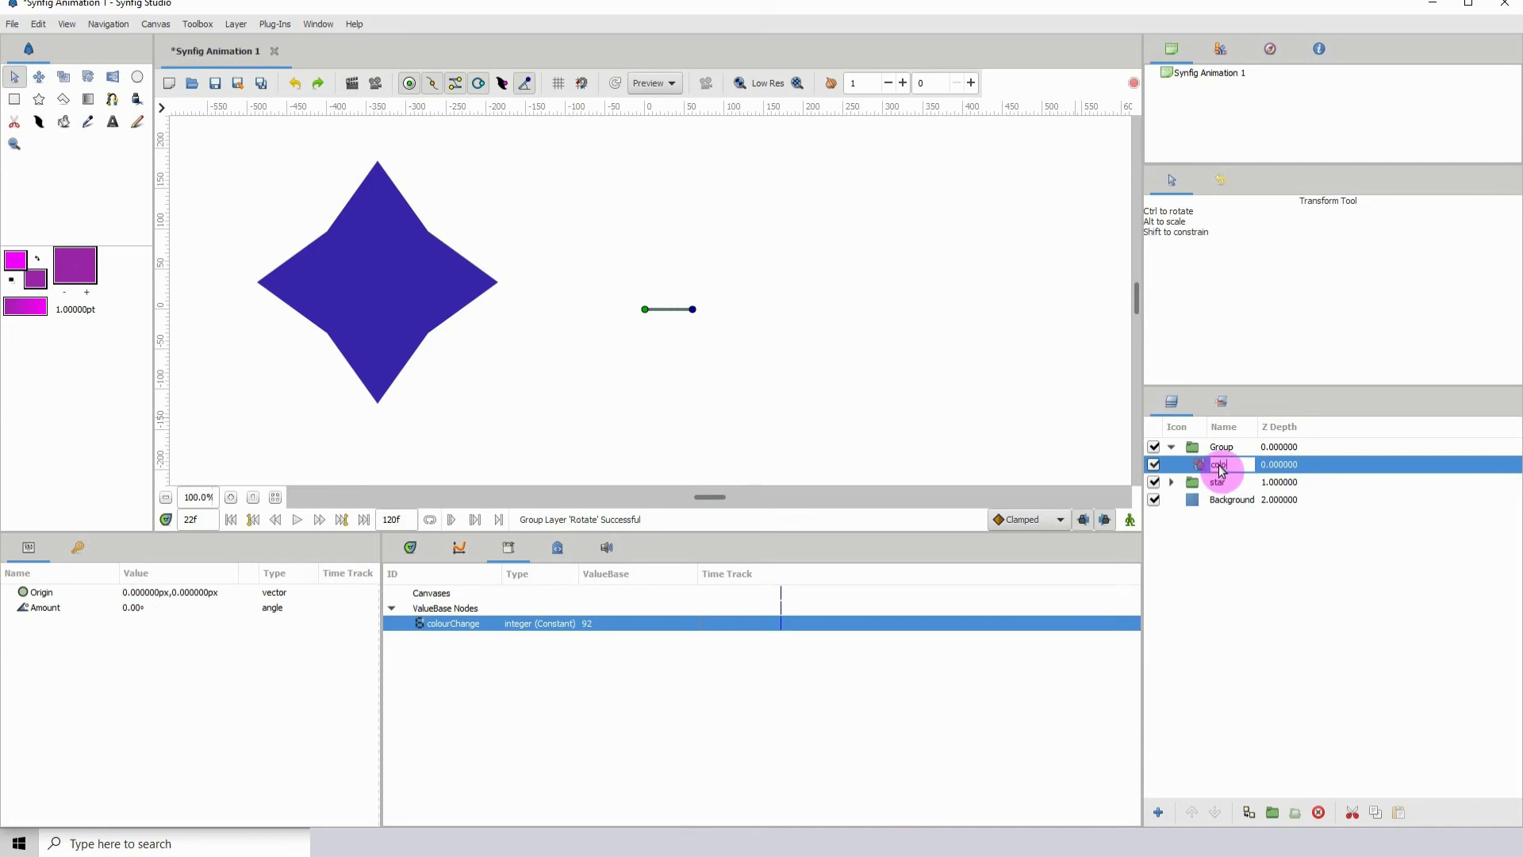
key("Caps_Lock")
type("Controller")
key("Return")
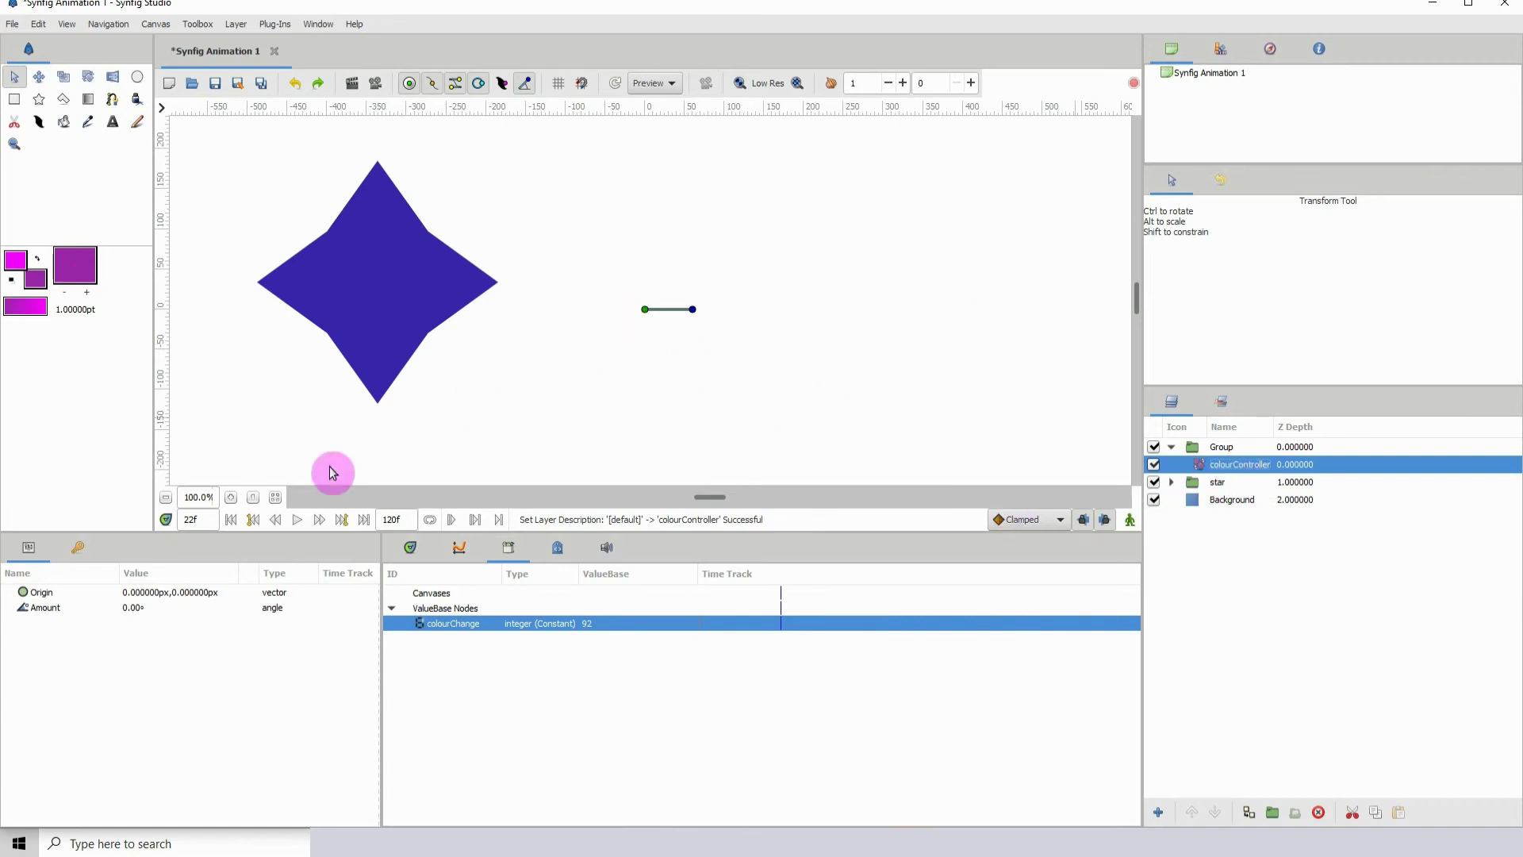
mouse_move(645, 309)
left_mouse_down()
mouse_move(721, 252)
mouse_move(818, 270)
mouse_move(743, 231)
mouse_move(675, 305)
left_mouse_up()
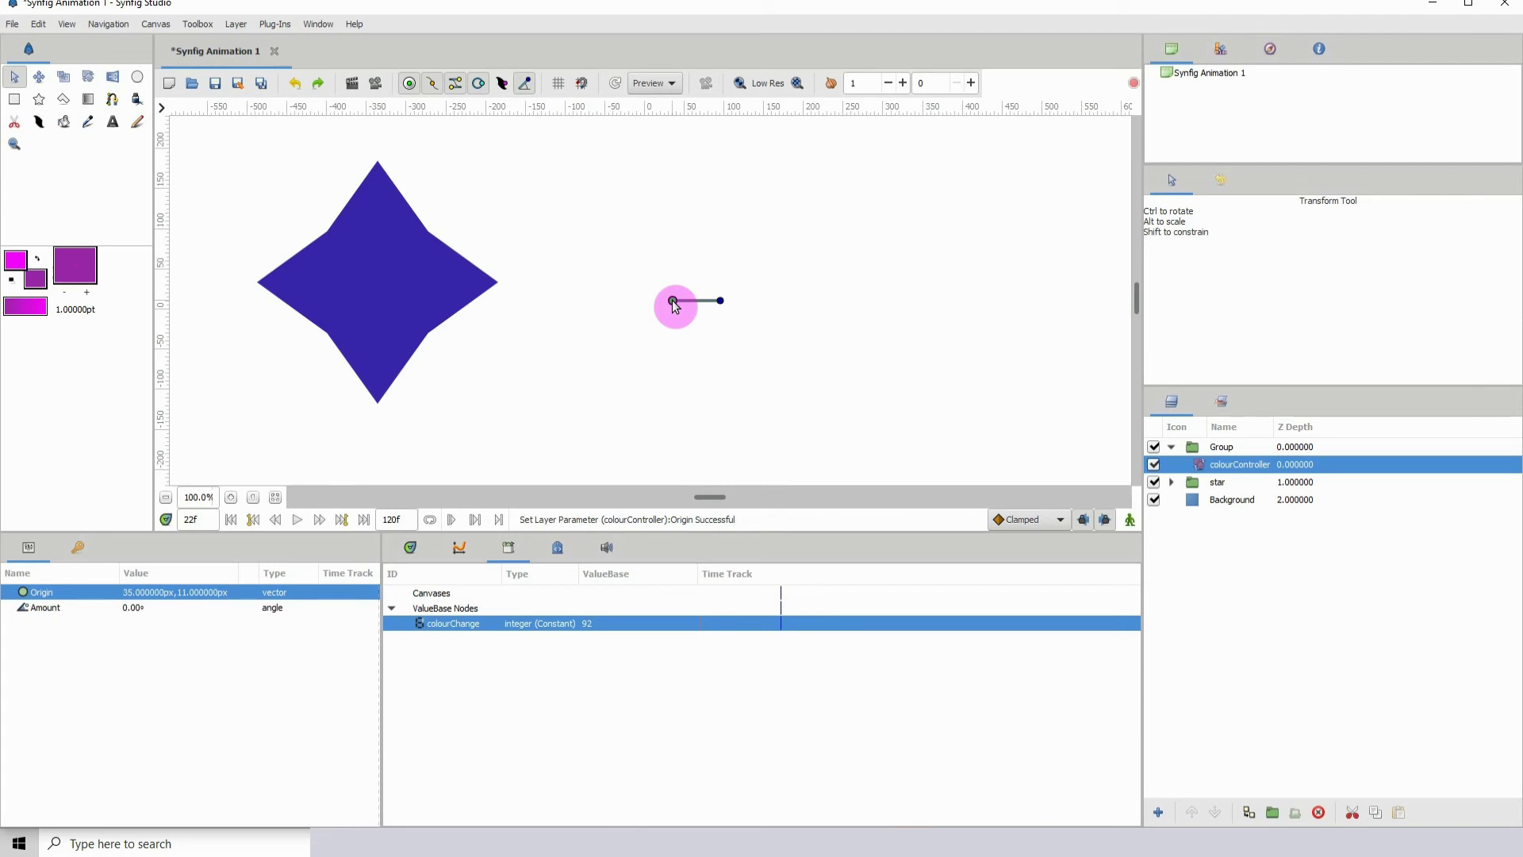
Convert the colourController's Amount parameter to a Scale.
left_click(162, 595)
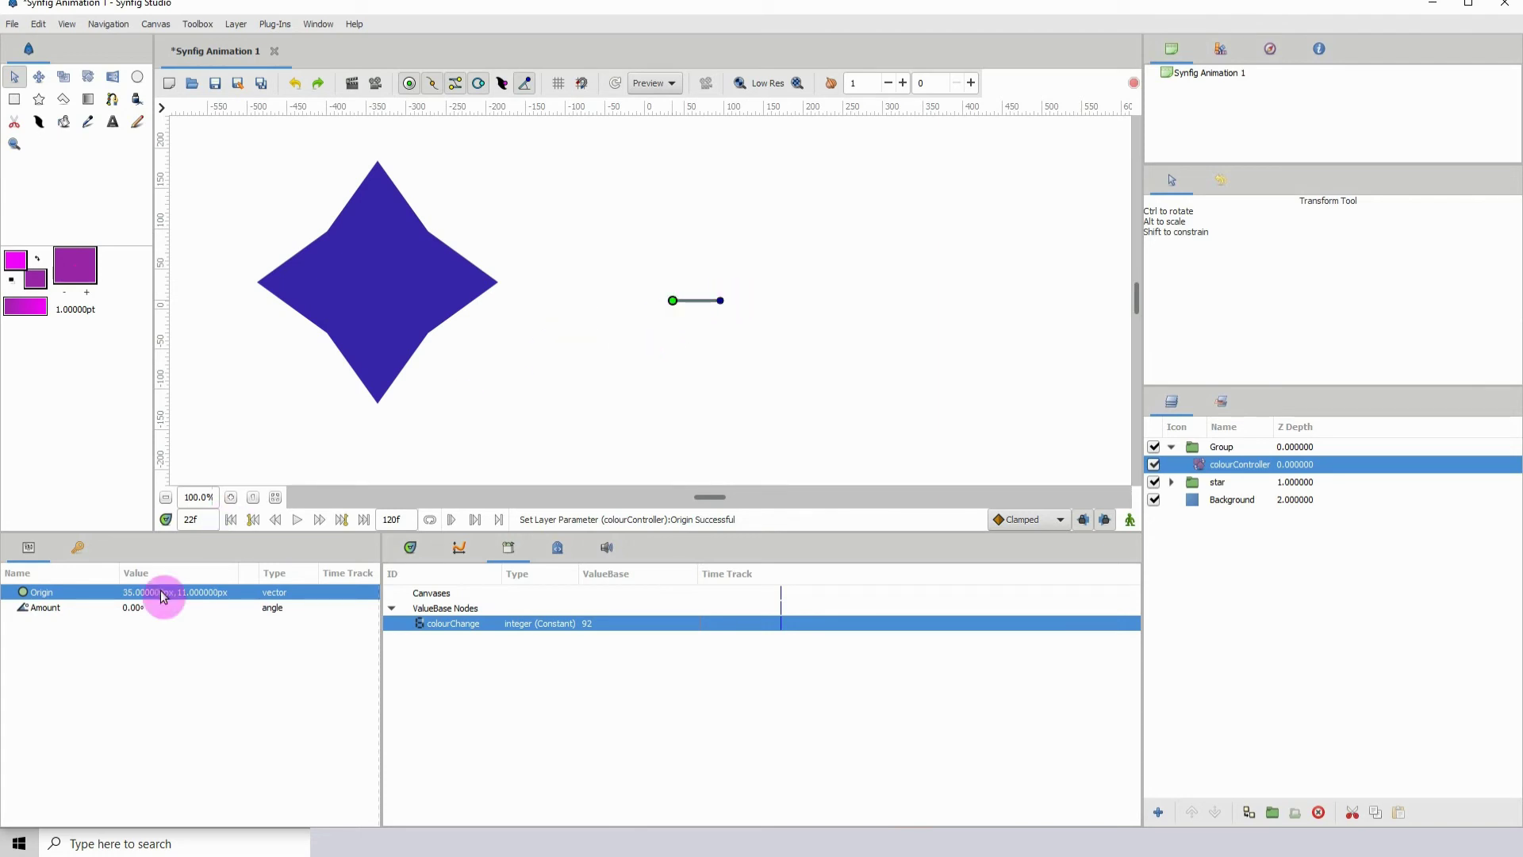
left_click(47, 615)
right_click(70, 610)
mouse_move(99, 620)
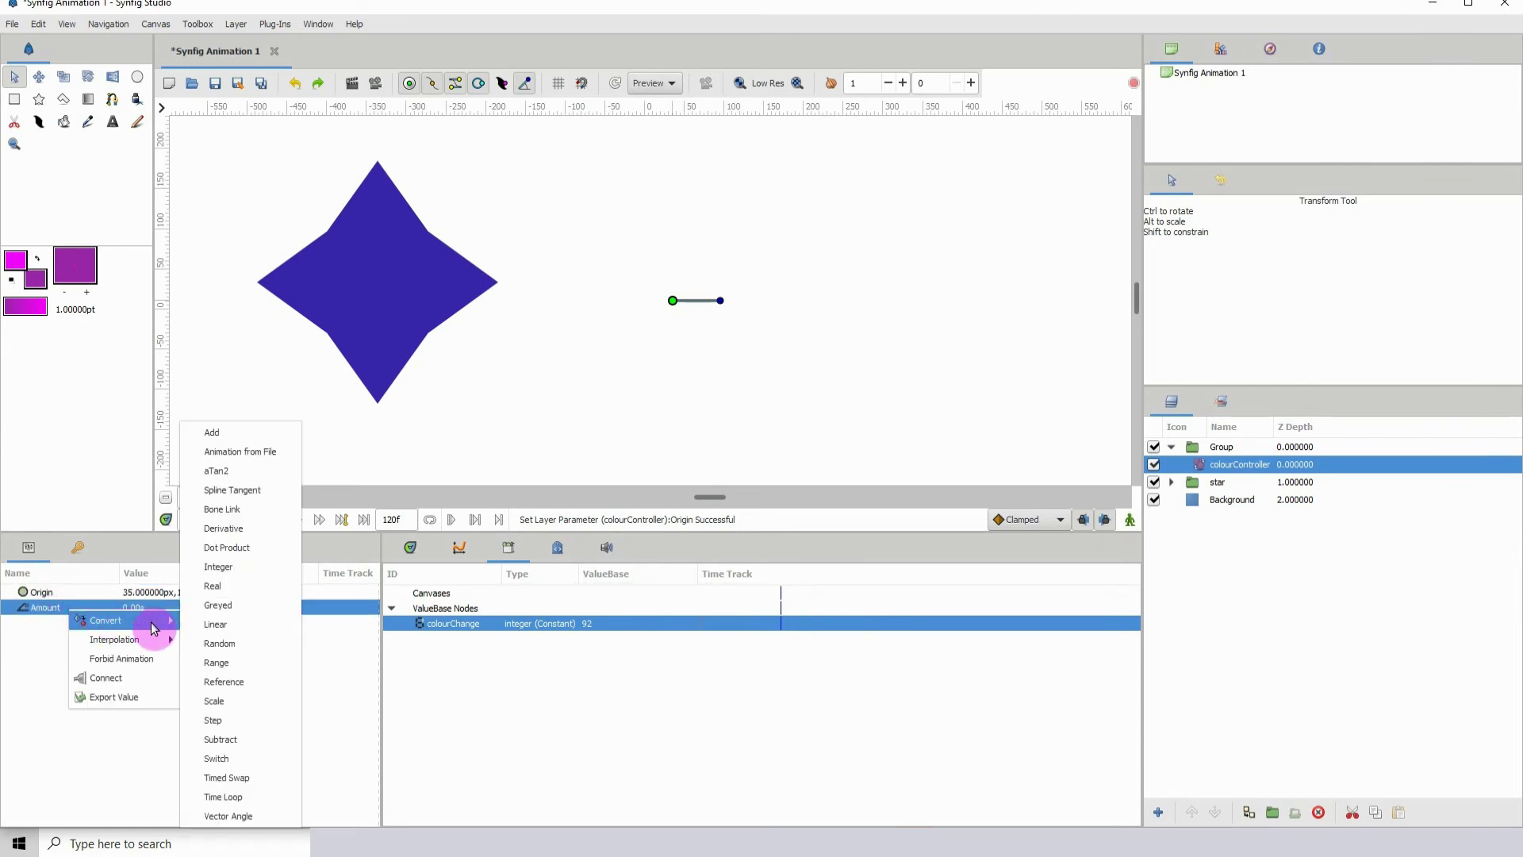
left_click(210, 701)
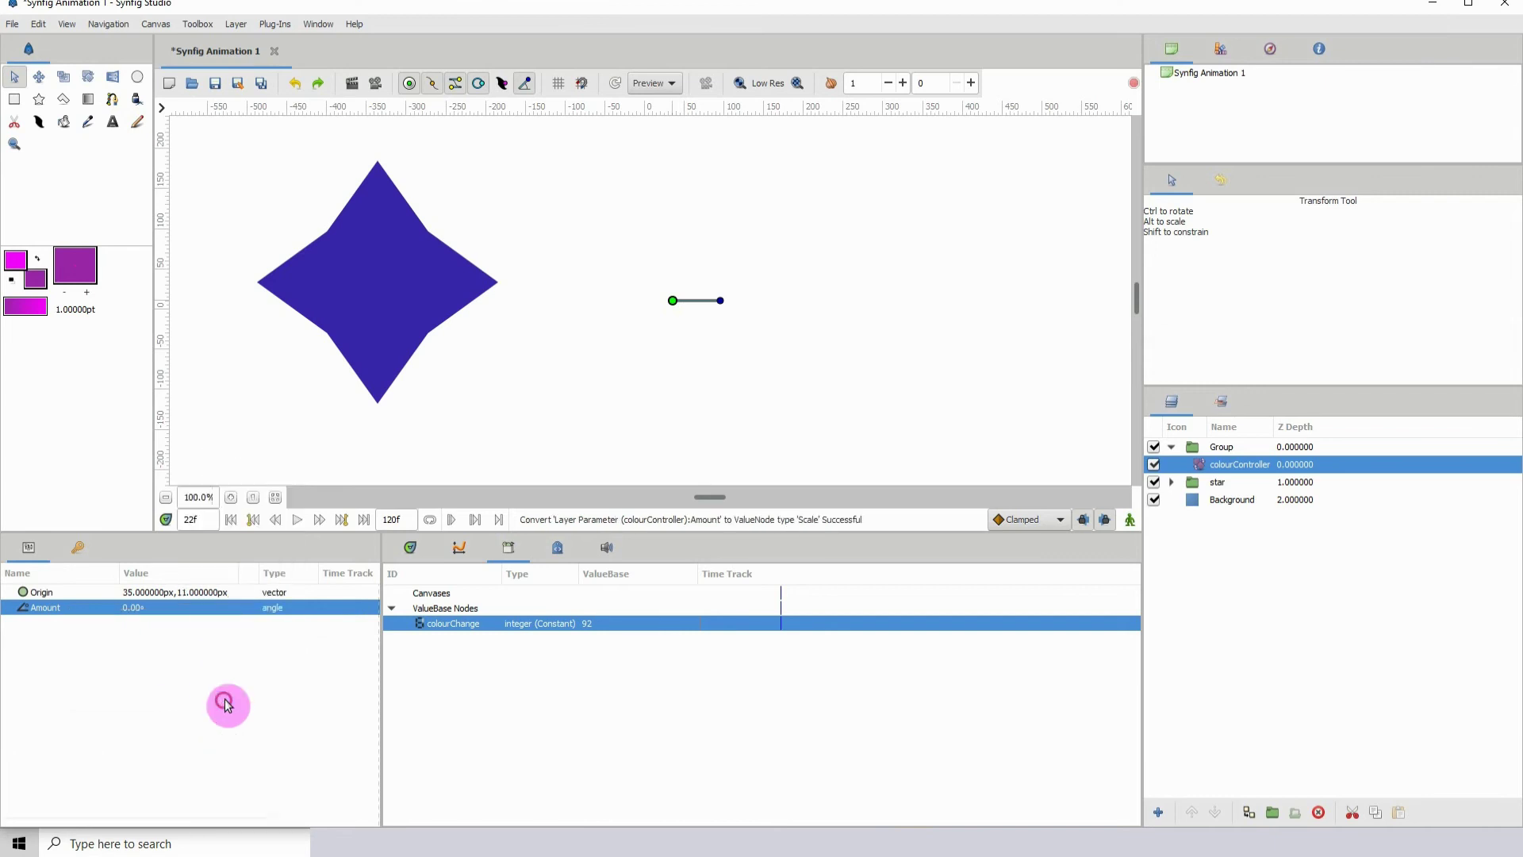
Convert Amount's Link sub-parameter to an Integer-driven angle.
left_click(9, 609)
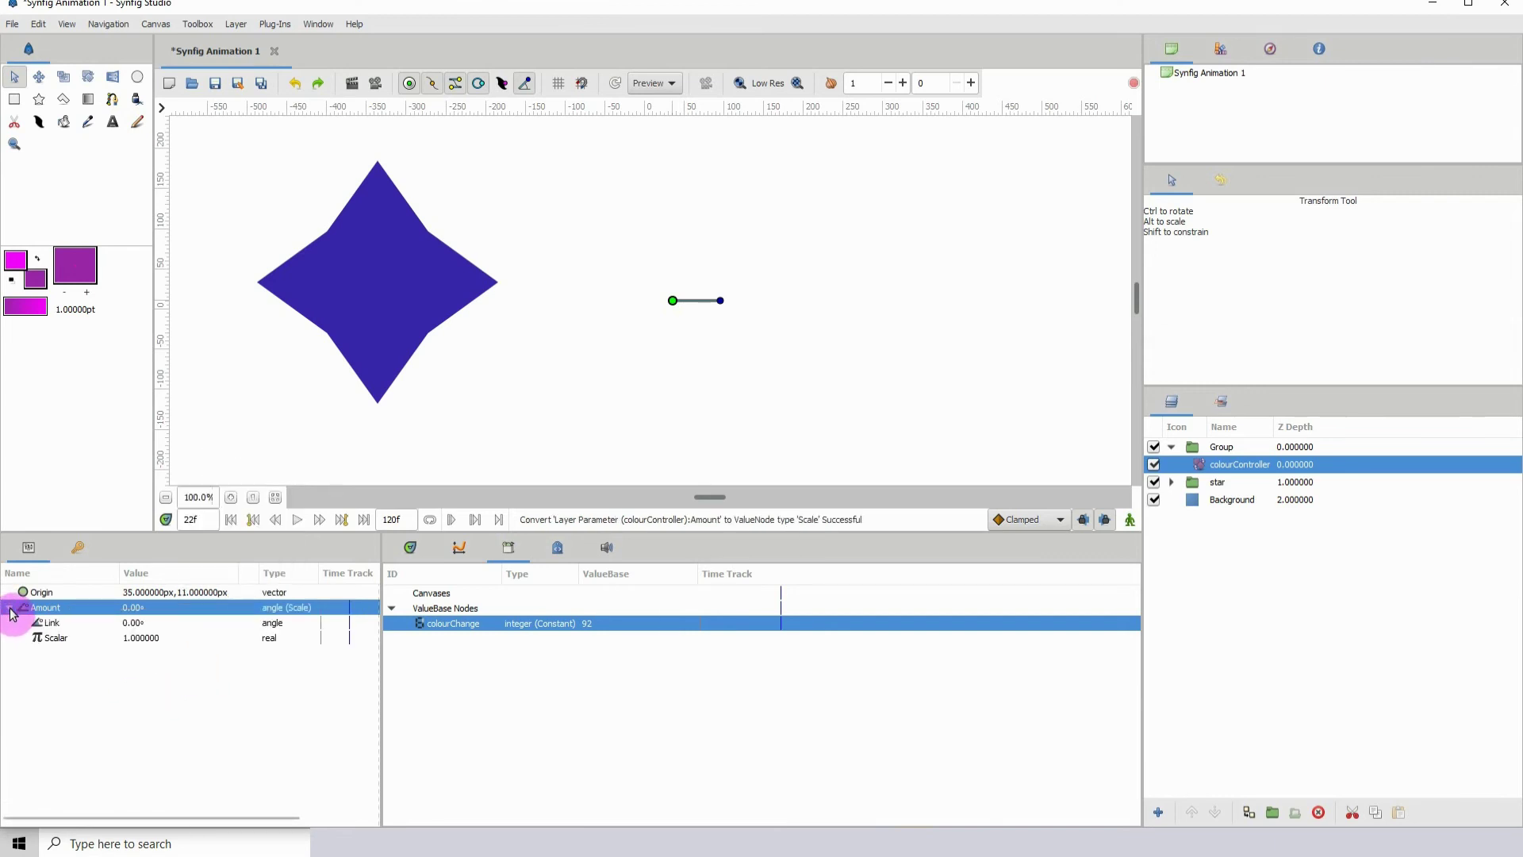
left_click(135, 621)
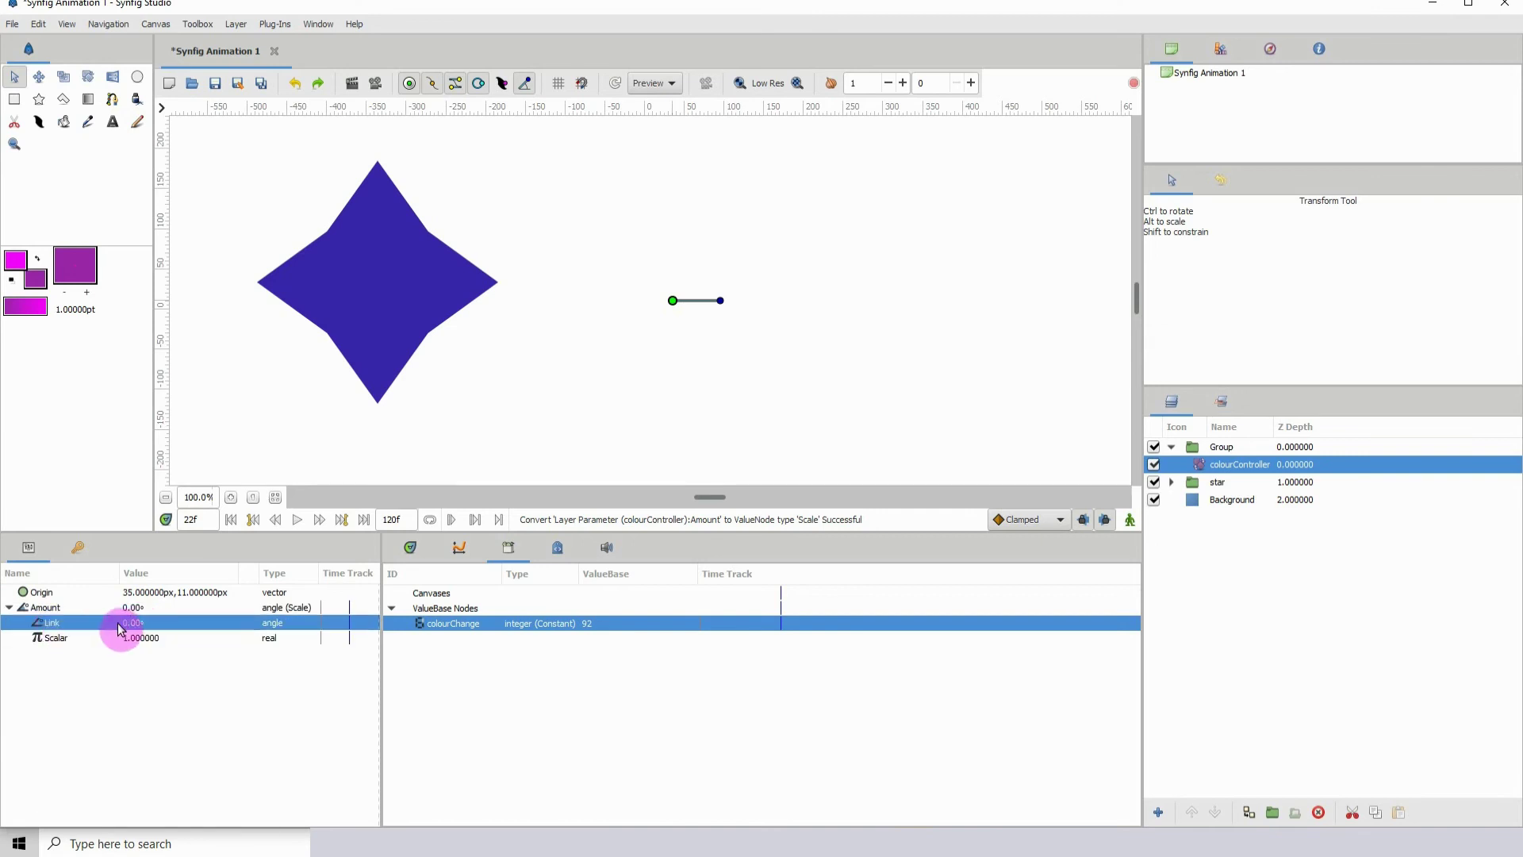
right_click(116, 627)
mouse_move(155, 638)
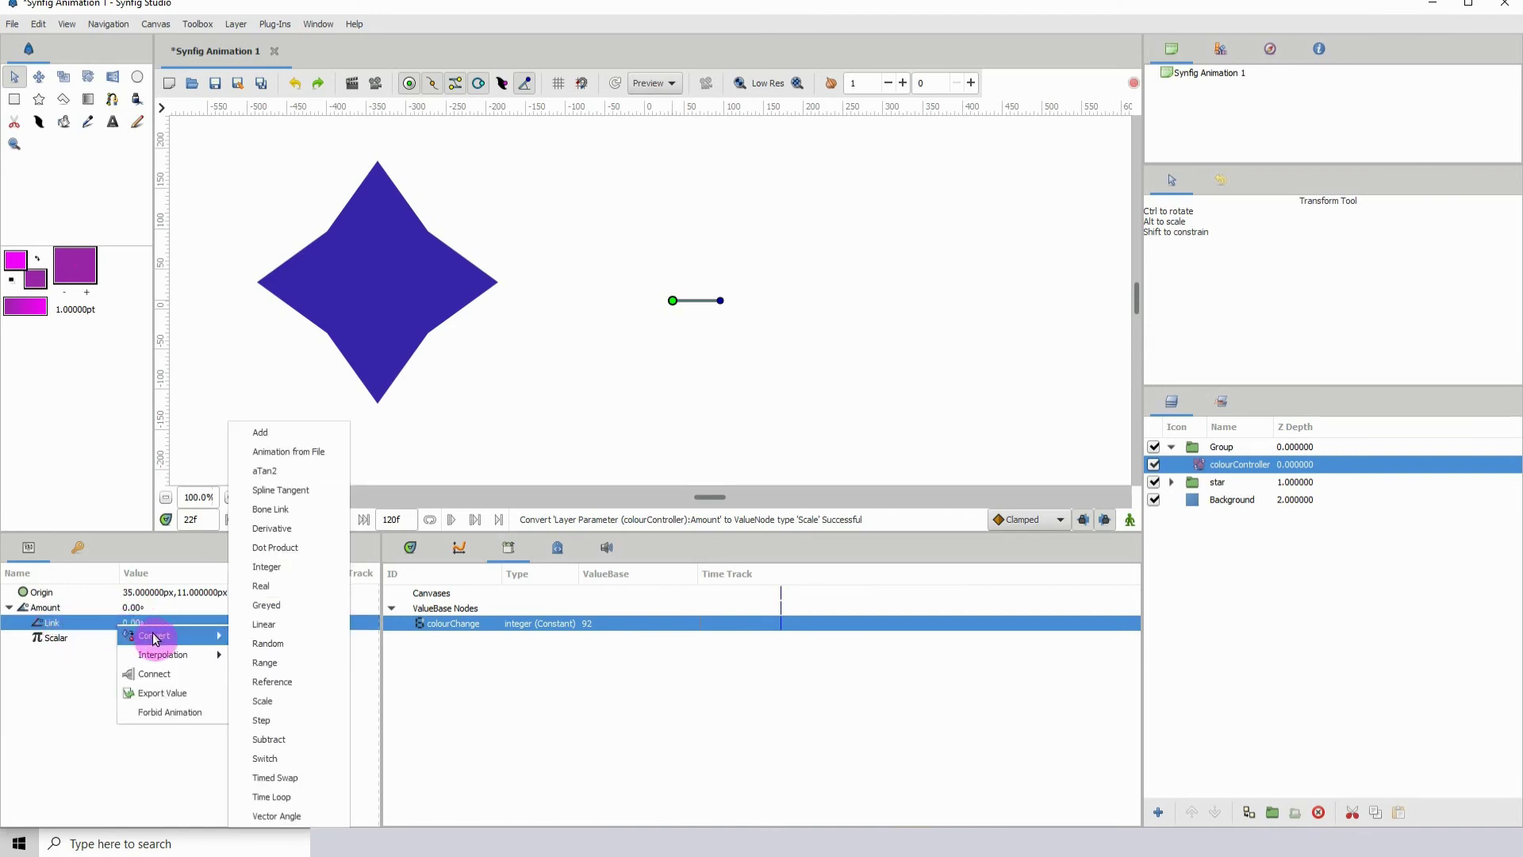
left_click(277, 572)
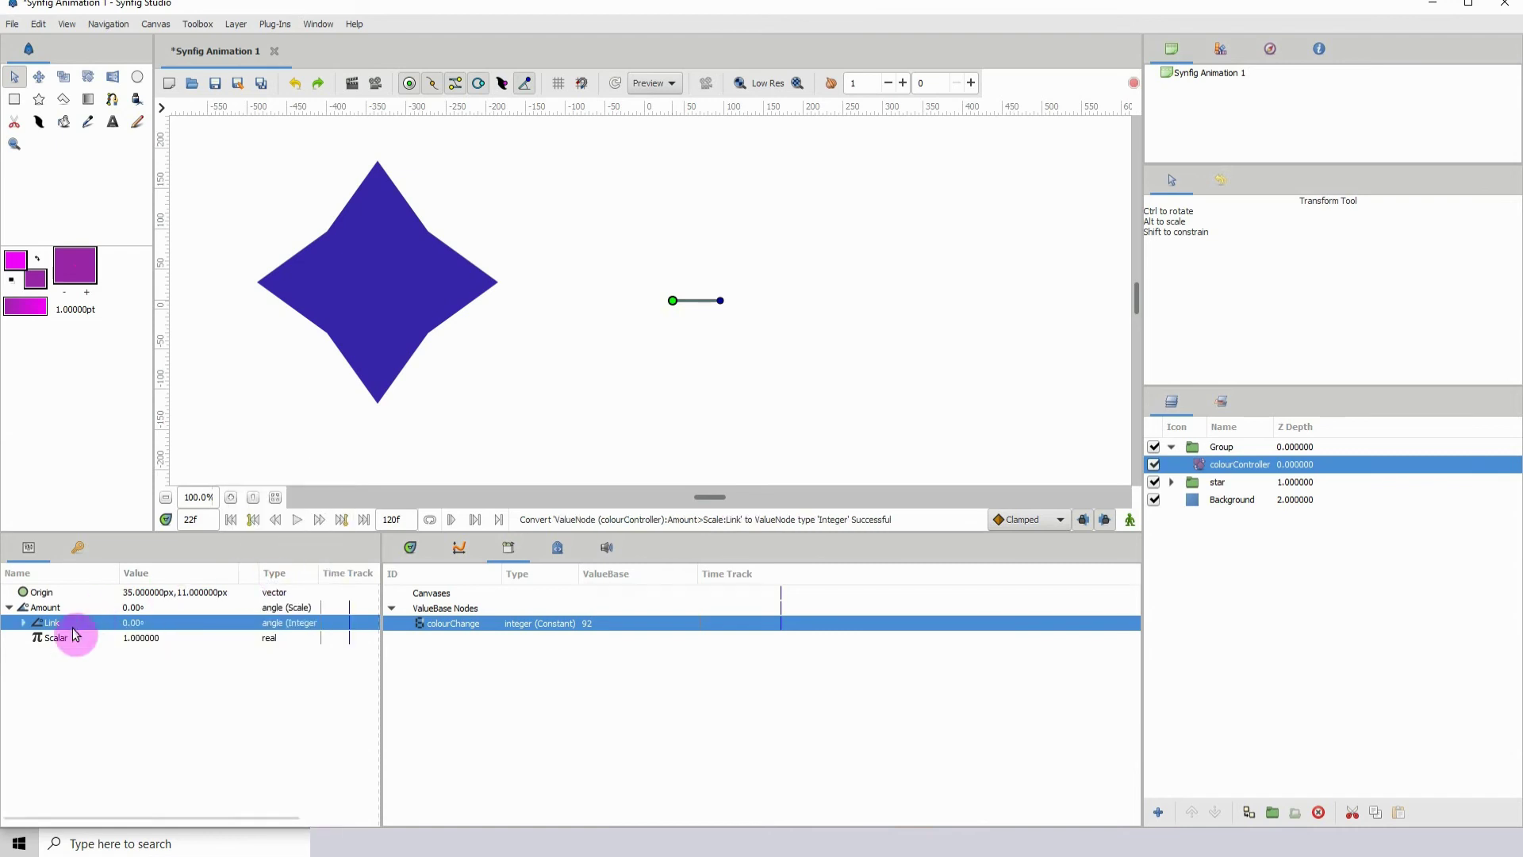
Connect the integer Link to the colourChange library value so Amount reads 92°.
left_click(24, 624)
left_click(112, 639)
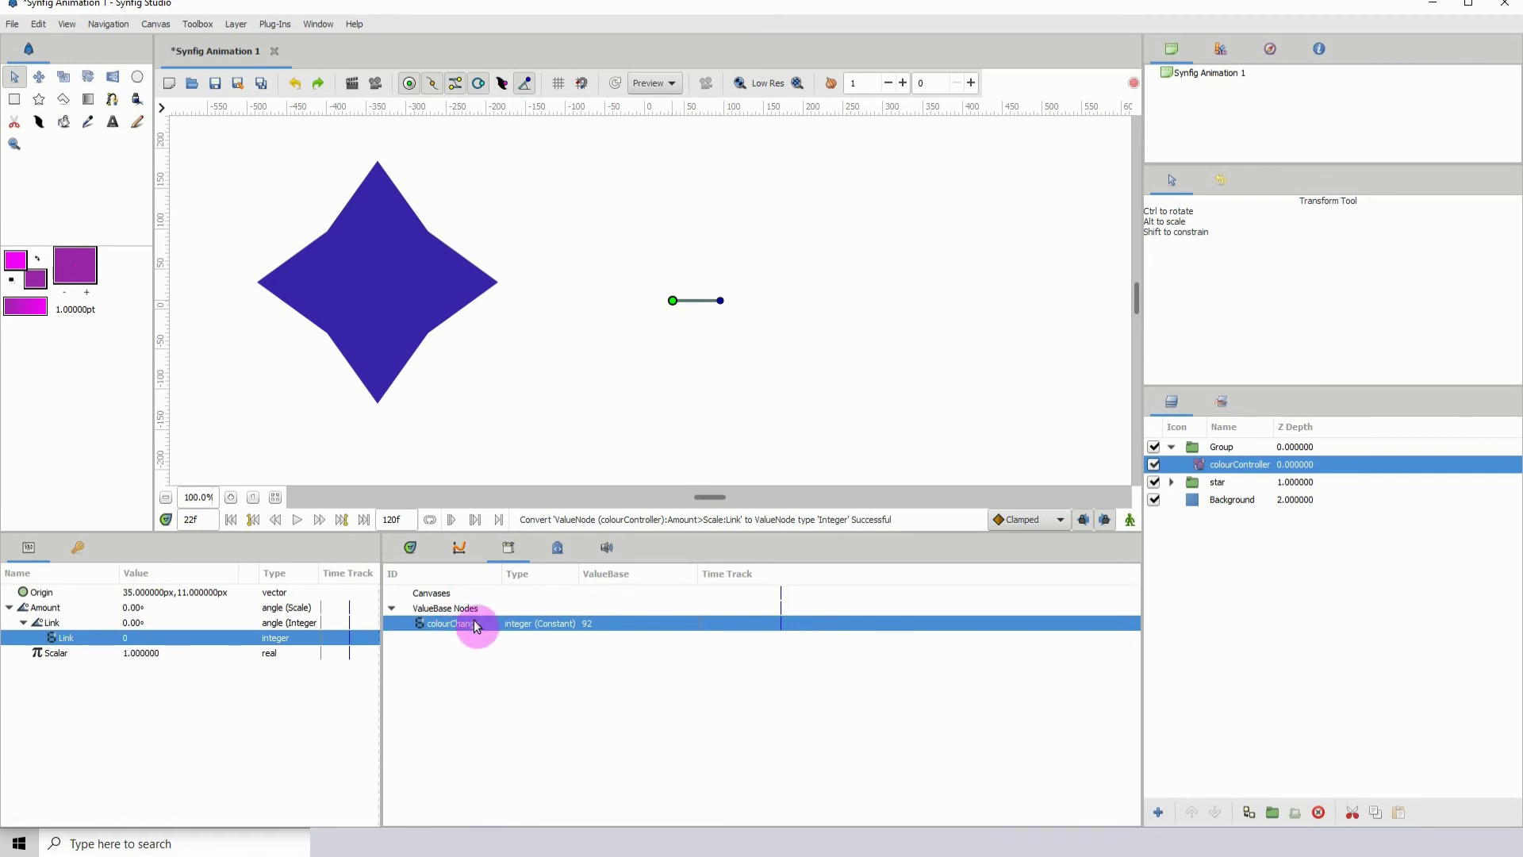
left_click_drag(477, 626, 125, 647)
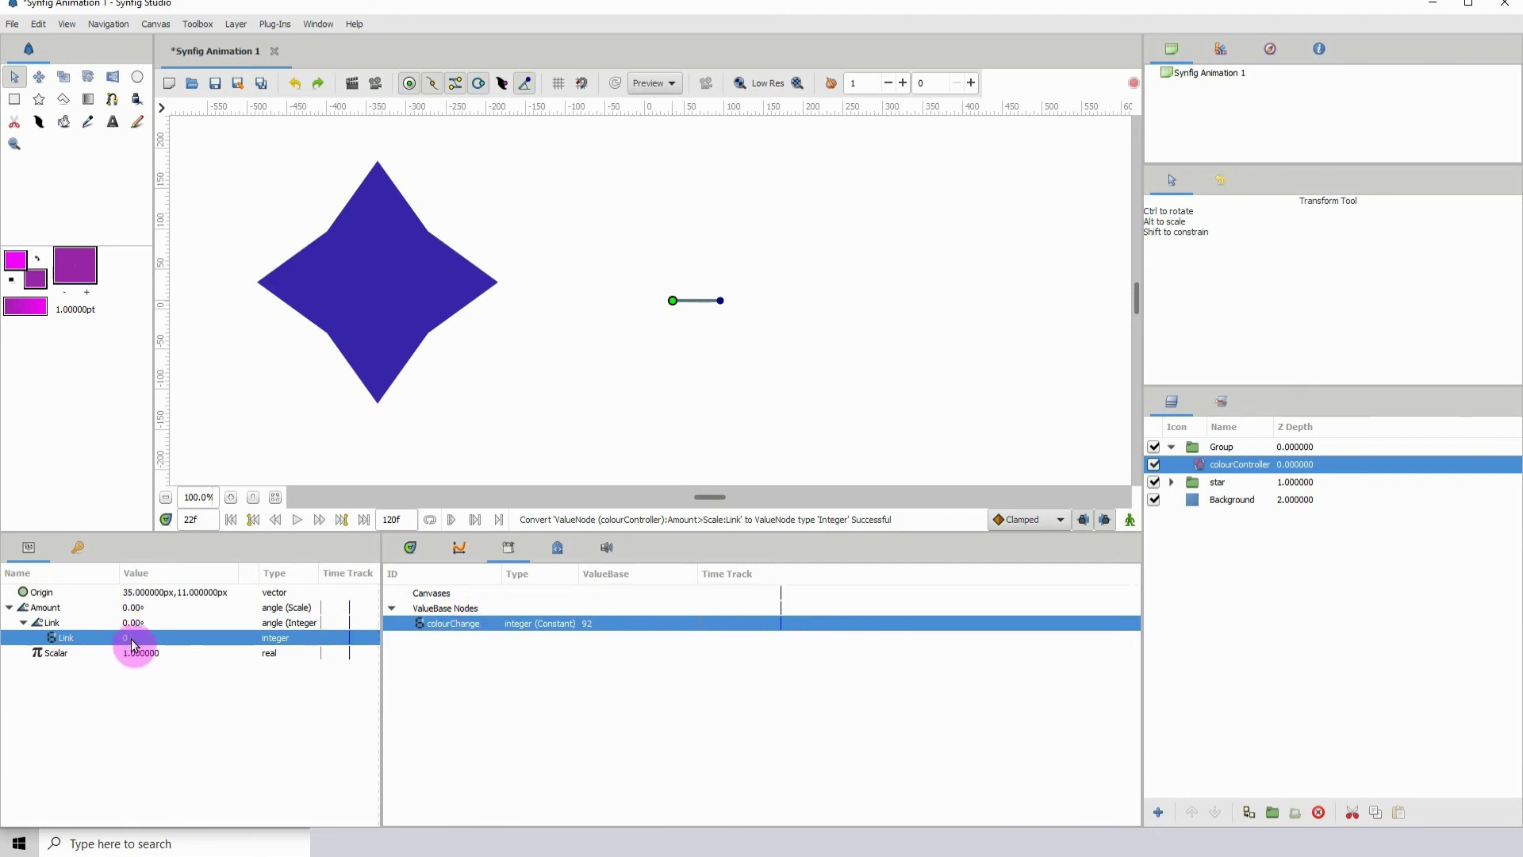
right_click(131, 643)
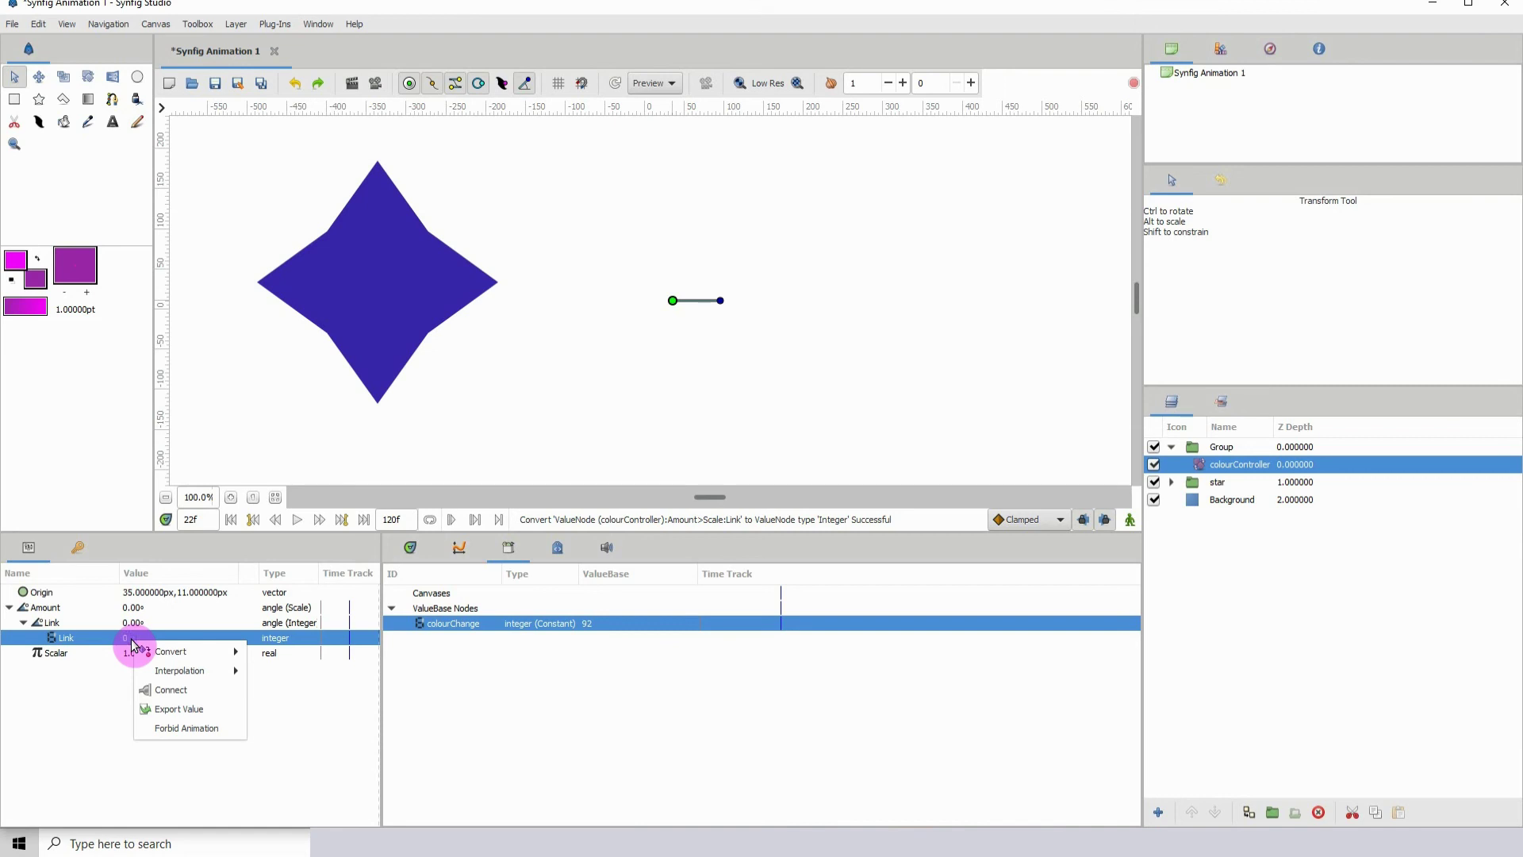
left_click(194, 698)
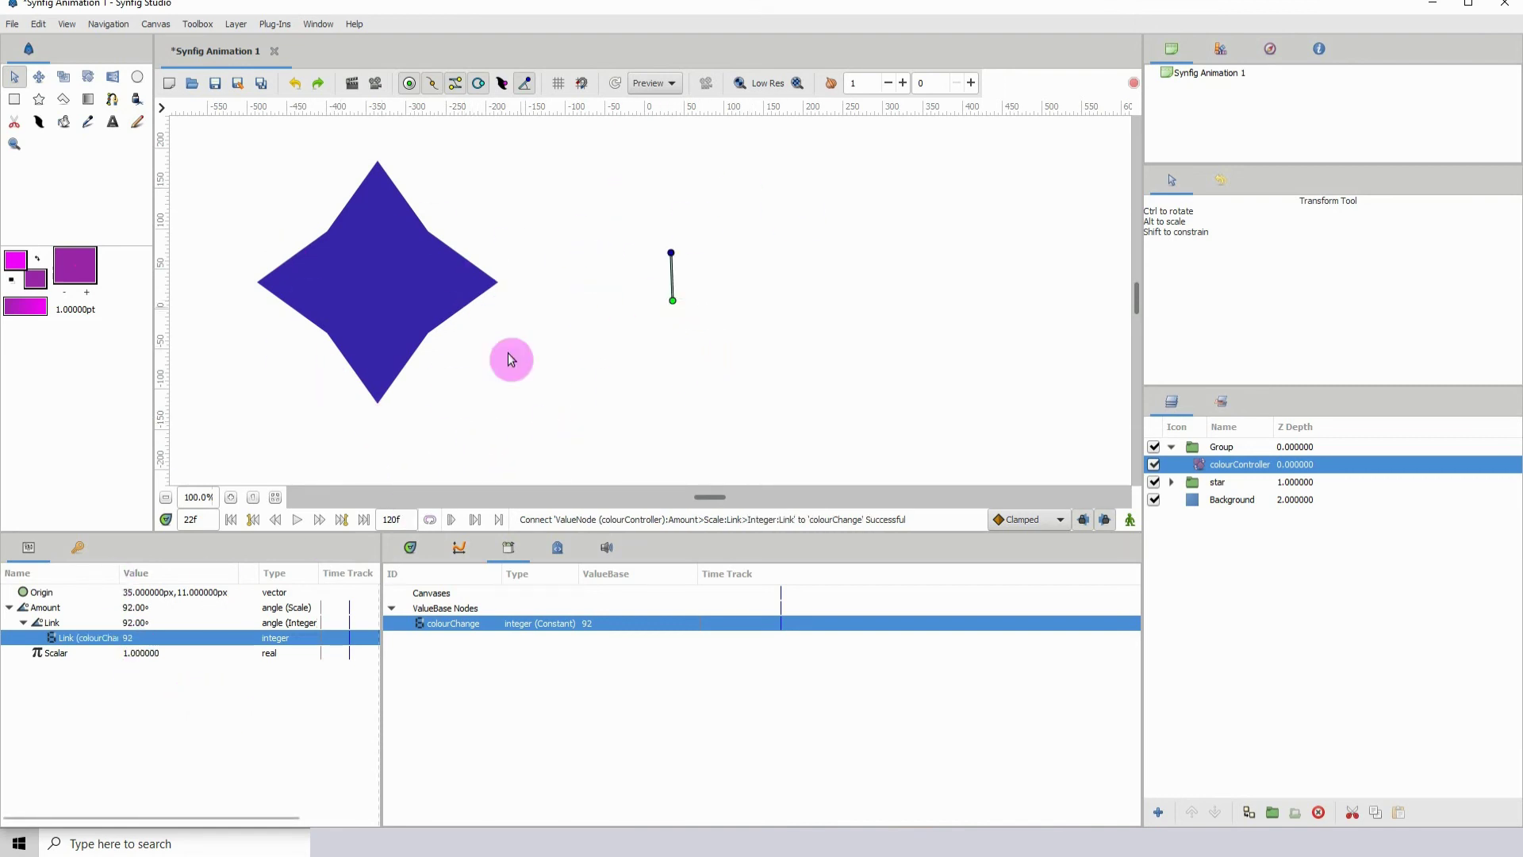
Rotate the colourController to an Amount of 245° so the star turns dark green.
left_click_drag(672, 253, 669, 351)
left_click_drag(734, 307, 639, 293)
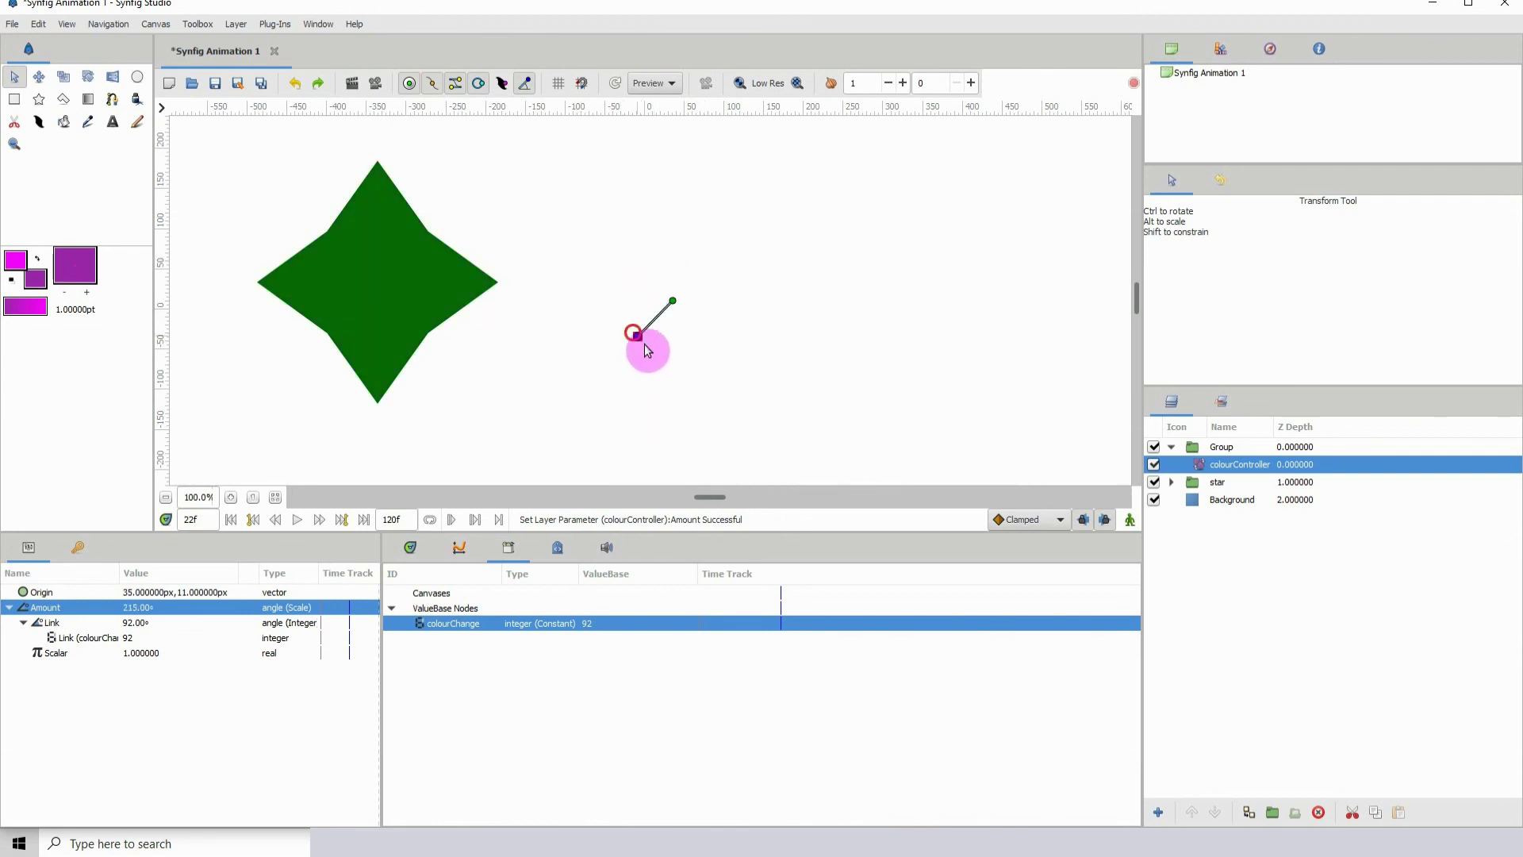
left_click_drag(649, 349, 710, 264)
left_click_drag(704, 270, 656, 323)
left_click(659, 346)
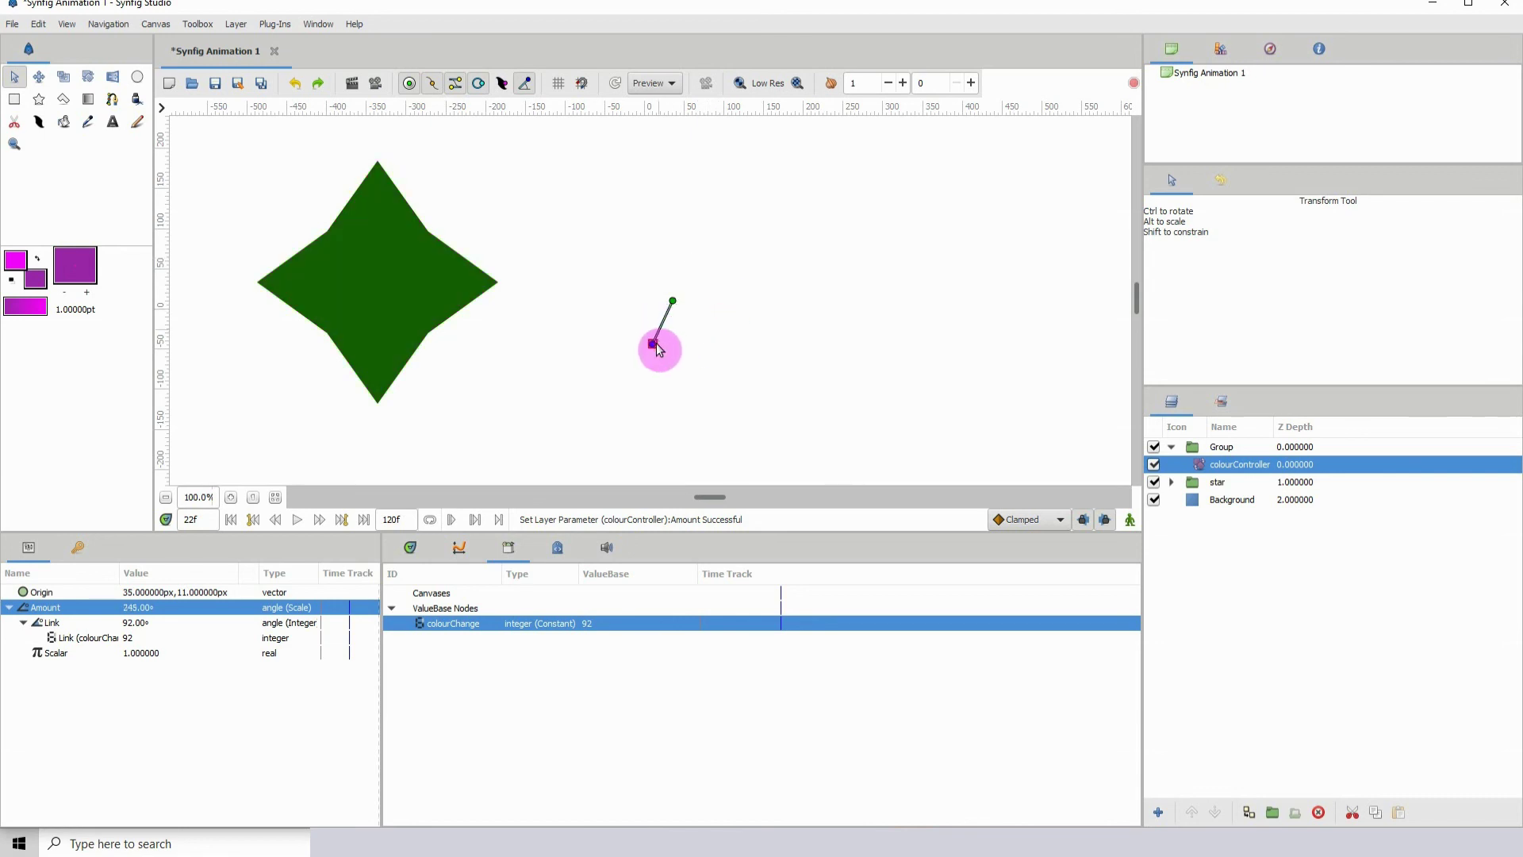